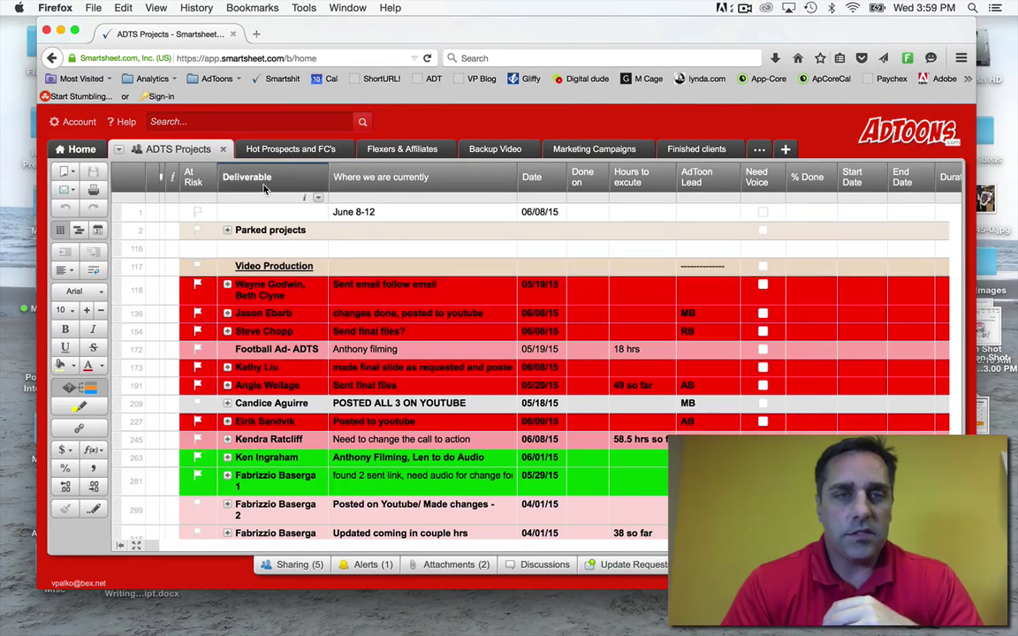
Look through the project sections from Video Production down to the Video Template row and select that row.
{"action": "scroll", "coordinate": [442, 389], "scroll_direction": "down", "scroll_amount": 5}
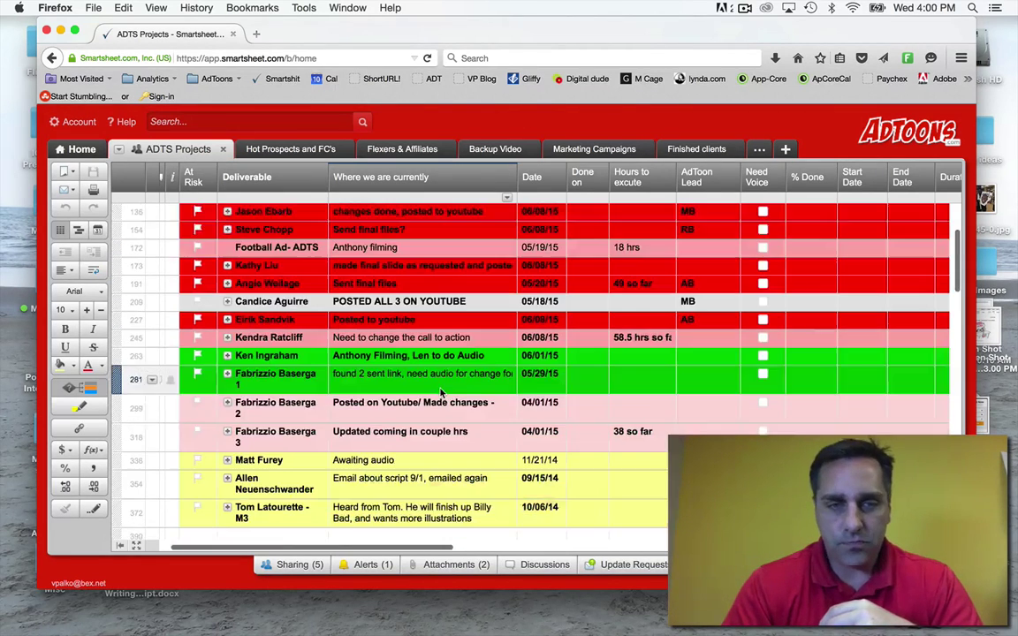
{"action": "scroll", "coordinate": [441, 394], "scroll_direction": "down", "scroll_amount": 10}
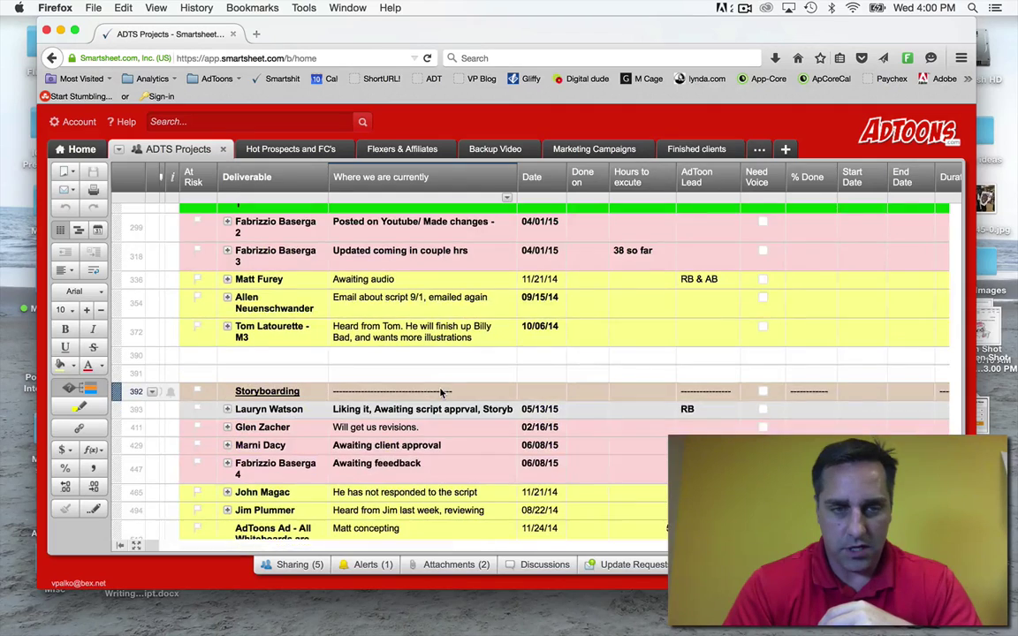
{"action": "scroll", "coordinate": [441, 393], "scroll_direction": "down", "scroll_amount": 4}
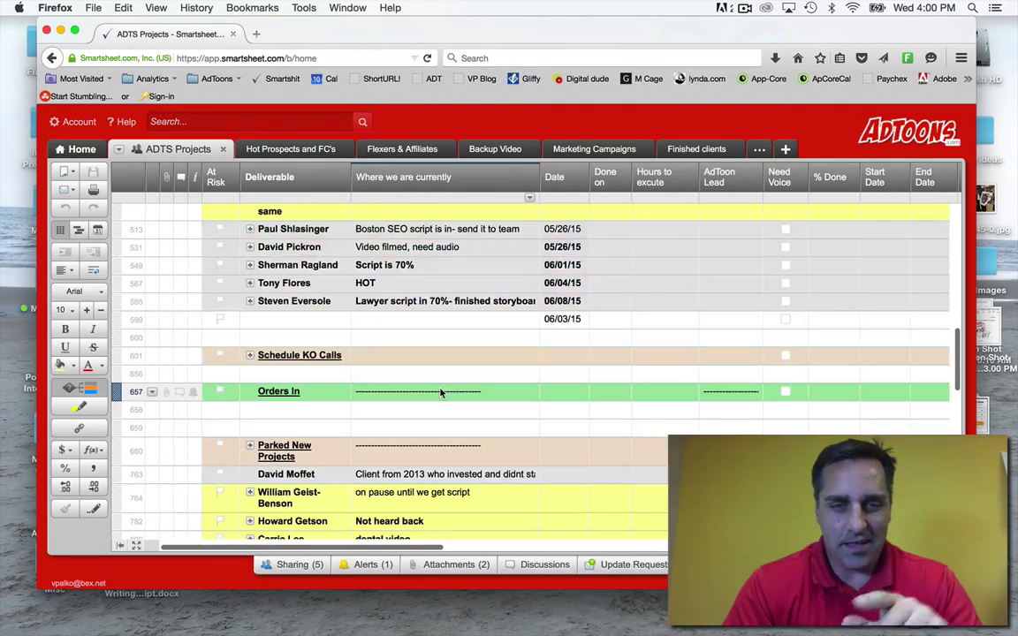
{"action": "scroll", "coordinate": [441, 393], "scroll_direction": "down", "scroll_amount": 8}
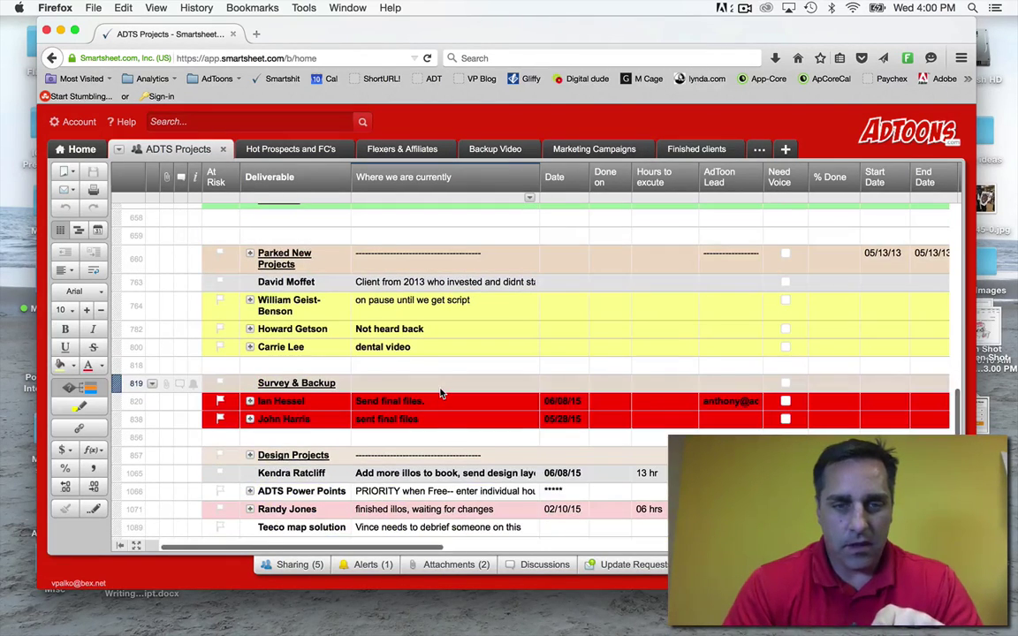
{"action": "scroll", "coordinate": [441, 394], "scroll_direction": "down", "scroll_amount": 3}
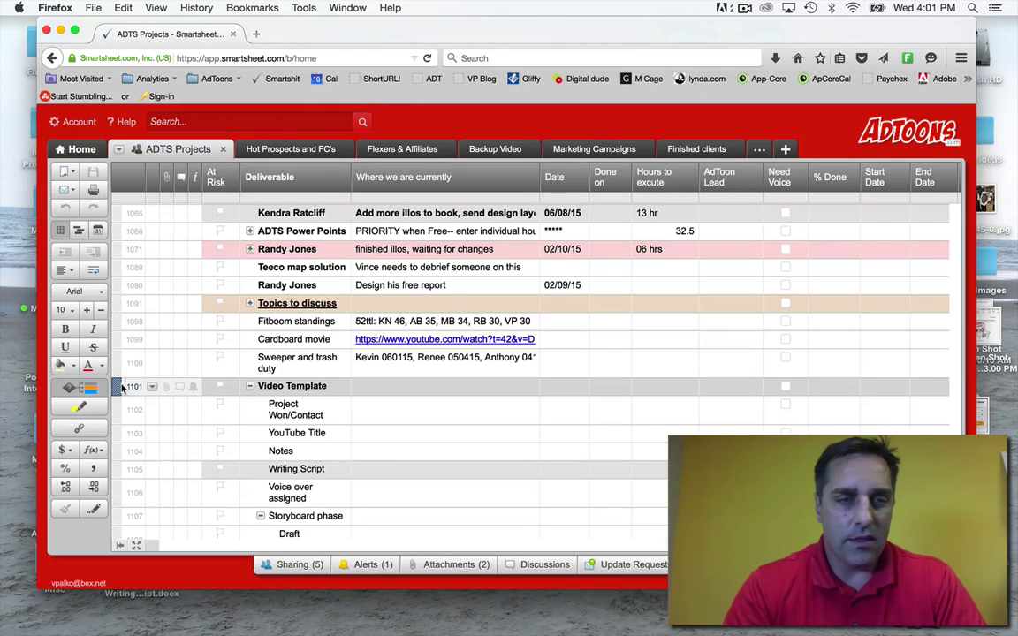
{"action": "left_click", "coordinate": [118, 386]}
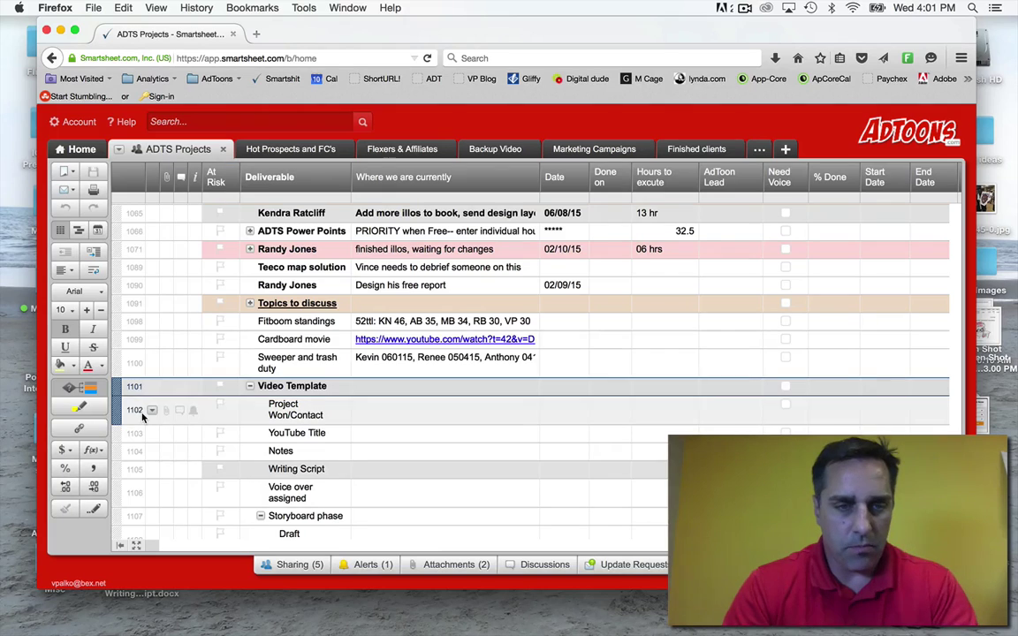
Review the Video Template's subtasks from Project Won/Contact through the storyboard, filming and production phases.
{"action": "scroll", "coordinate": [142, 418], "scroll_direction": "down", "scroll_amount": 5}
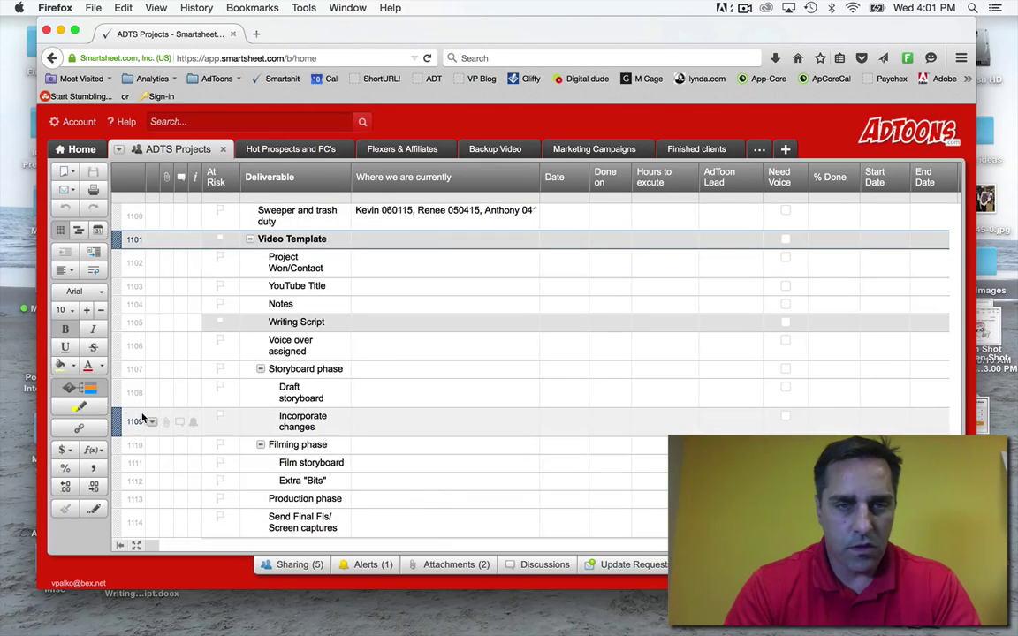
{"action": "left_click", "coordinate": [276, 264]}
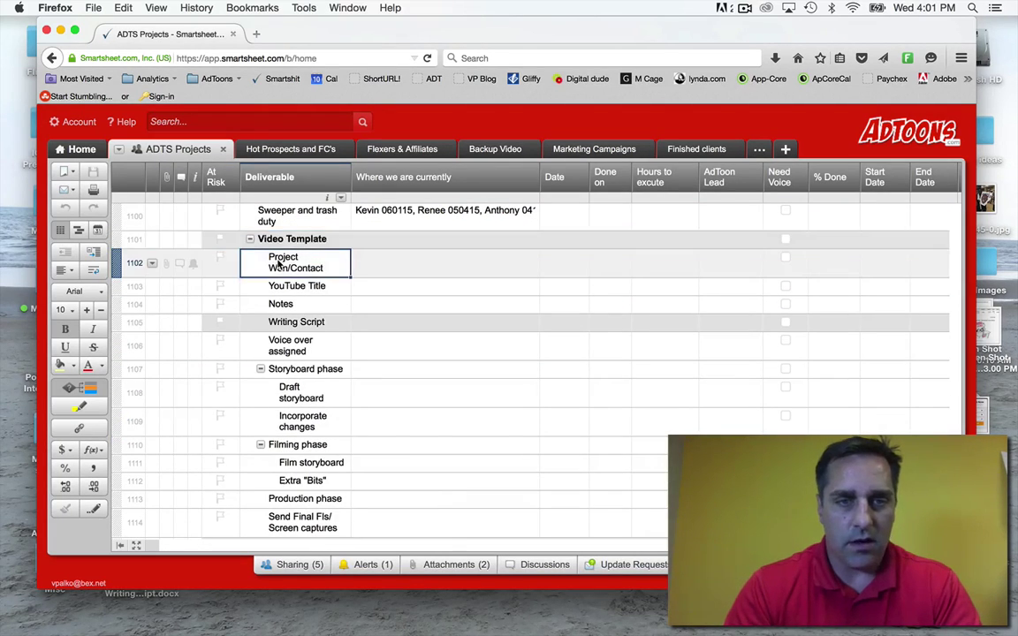
{"action": "key", "text": "Down"}
{"action": "key", "text": "Down"}
{"action": "key", "text": "Down"}
{"action": "key", "text": "Down"}
{"action": "key", "text": "Down"}
{"action": "key", "text": "Down"}
{"action": "key", "text": "Down"}
{"action": "key", "text": "Down"}
{"action": "key", "text": "Down"}
{"action": "key", "text": "Down"}
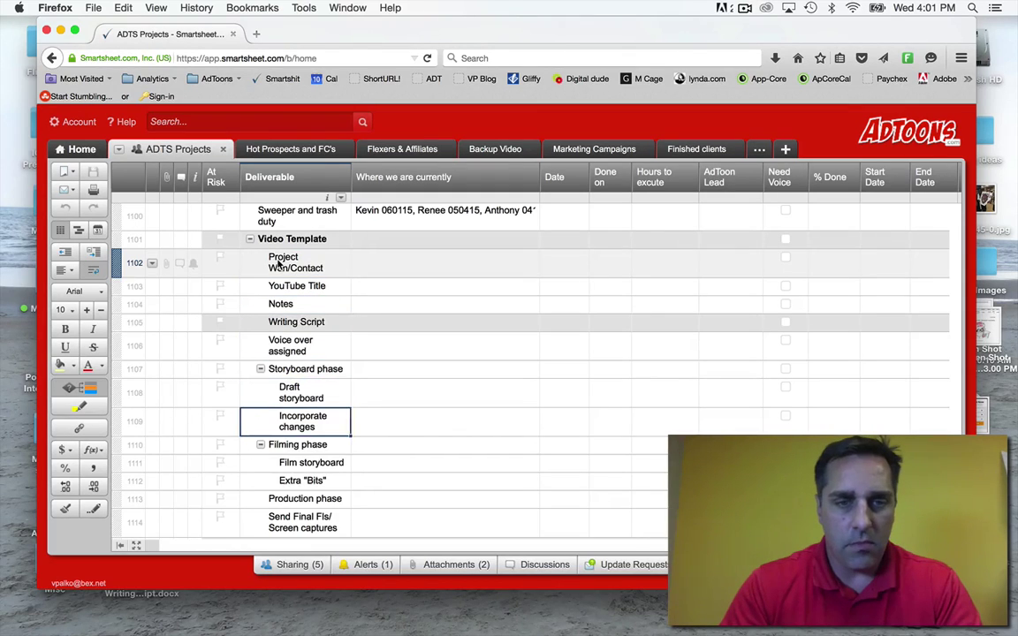
{"action": "key", "text": "Down"}
{"action": "key", "text": "Down"}
{"action": "key", "text": "Down"}
{"action": "key", "text": "Up"}
{"action": "key", "text": "Up"}
{"action": "key", "text": "Up"}
{"action": "key", "text": "Up"}
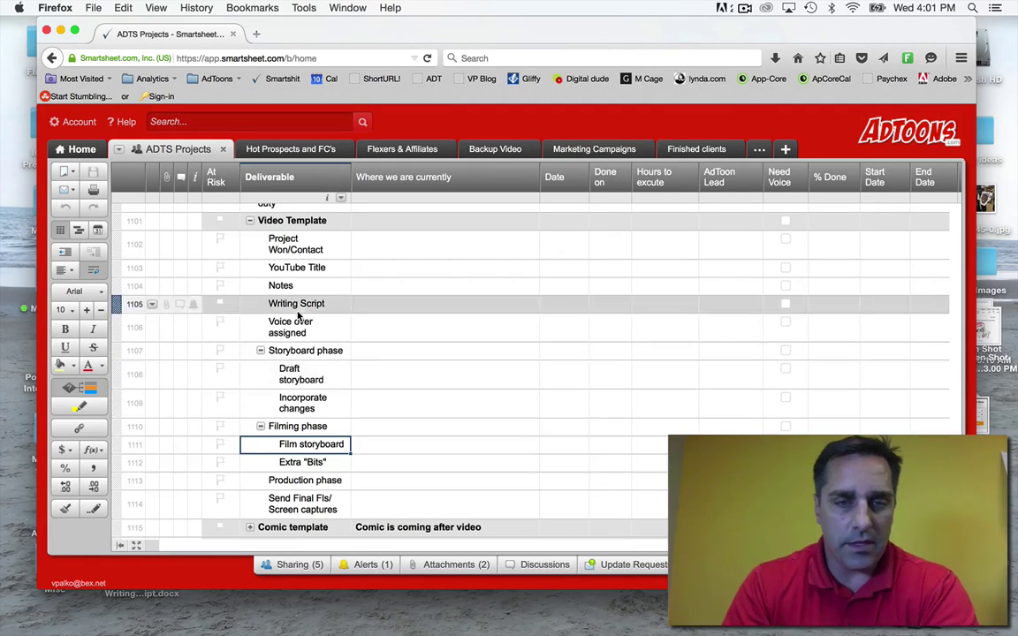
{"action": "left_click", "coordinate": [153, 246]}
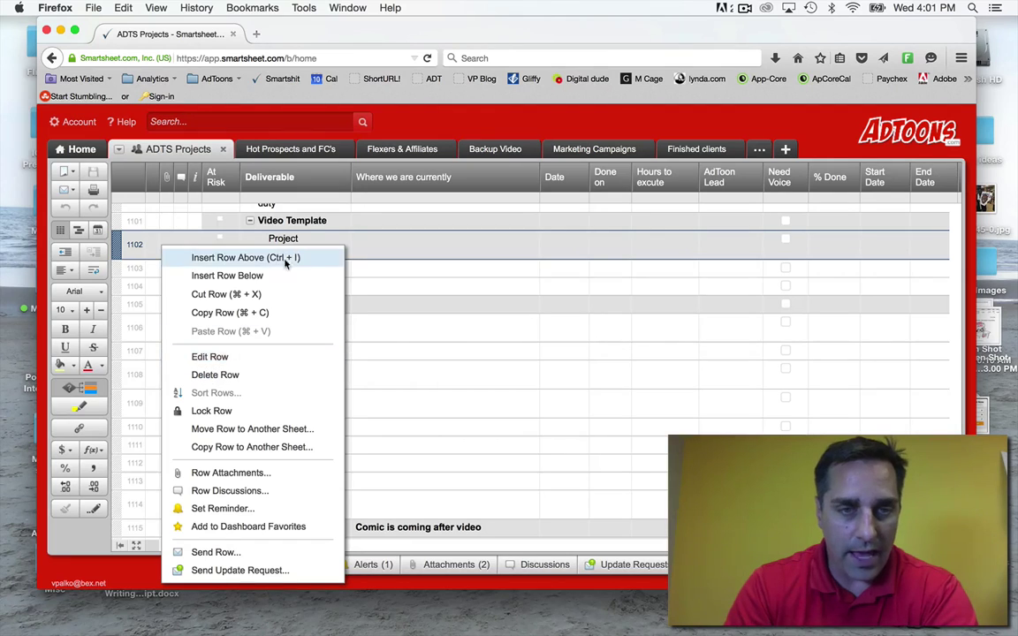
{"action": "left_click", "coordinate": [405, 287]}
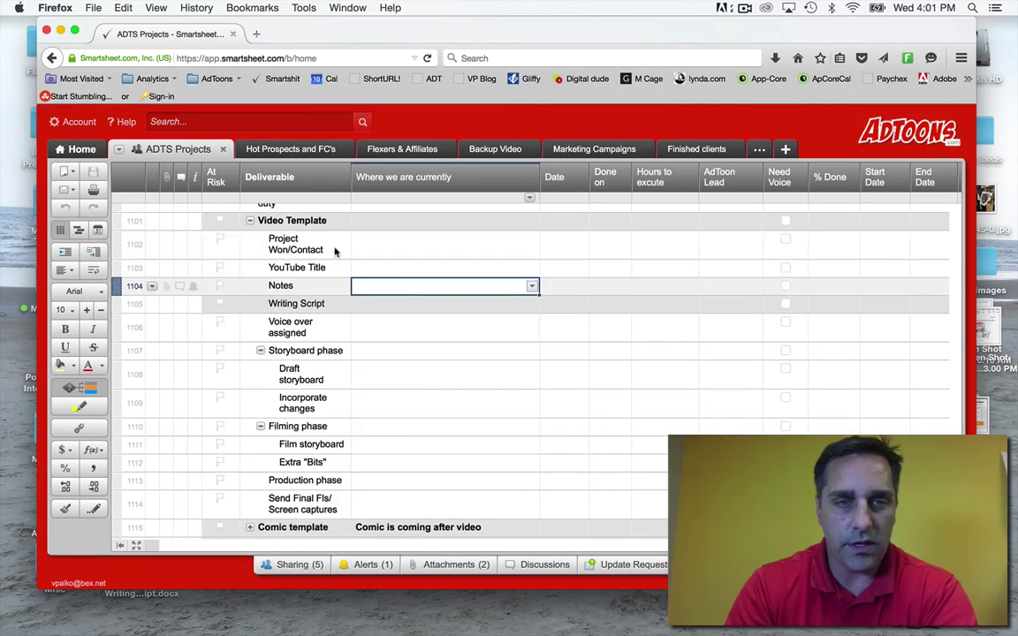
Collapse the Video Template group, select the collapsed row, and expand it again with its subtasks selected.
{"action": "left_click", "coordinate": [252, 221]}
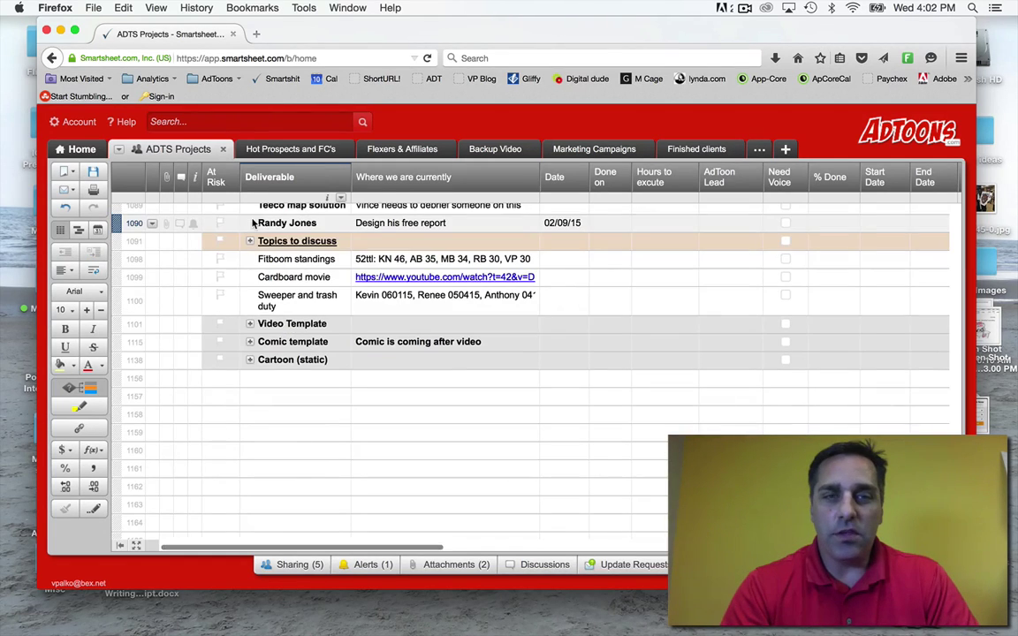
{"action": "left_click", "coordinate": [250, 324]}
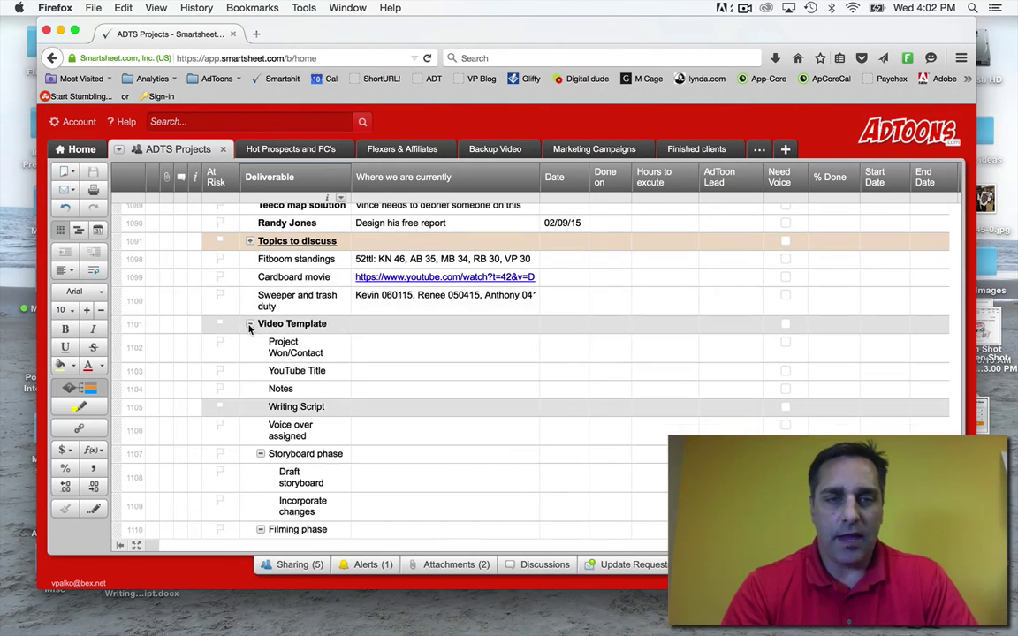
{"action": "left_click", "coordinate": [251, 324]}
{"action": "left_click", "coordinate": [251, 325]}
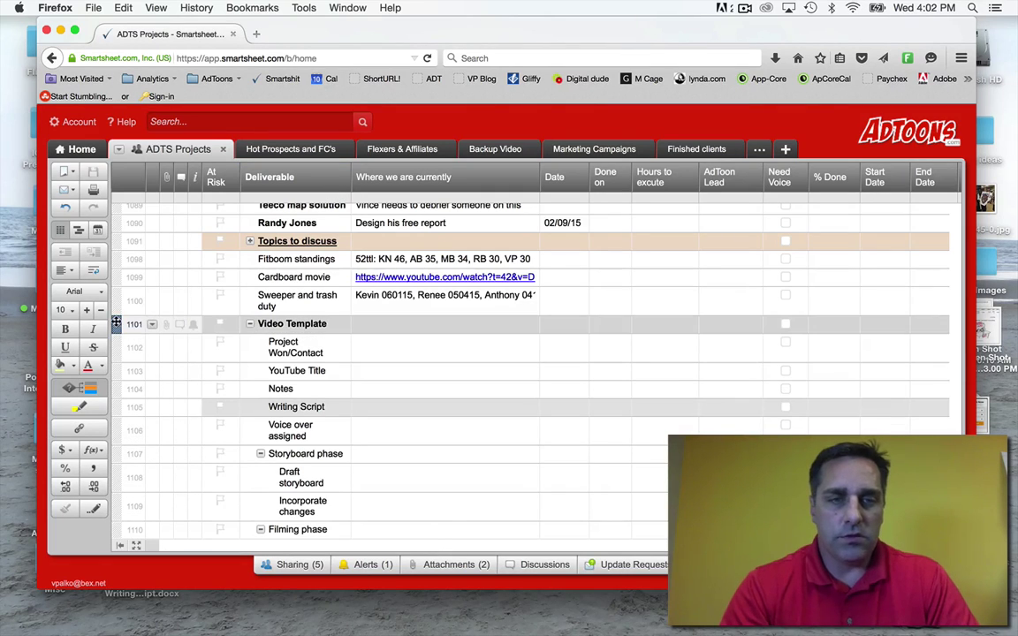
{"action": "left_click", "coordinate": [250, 325]}
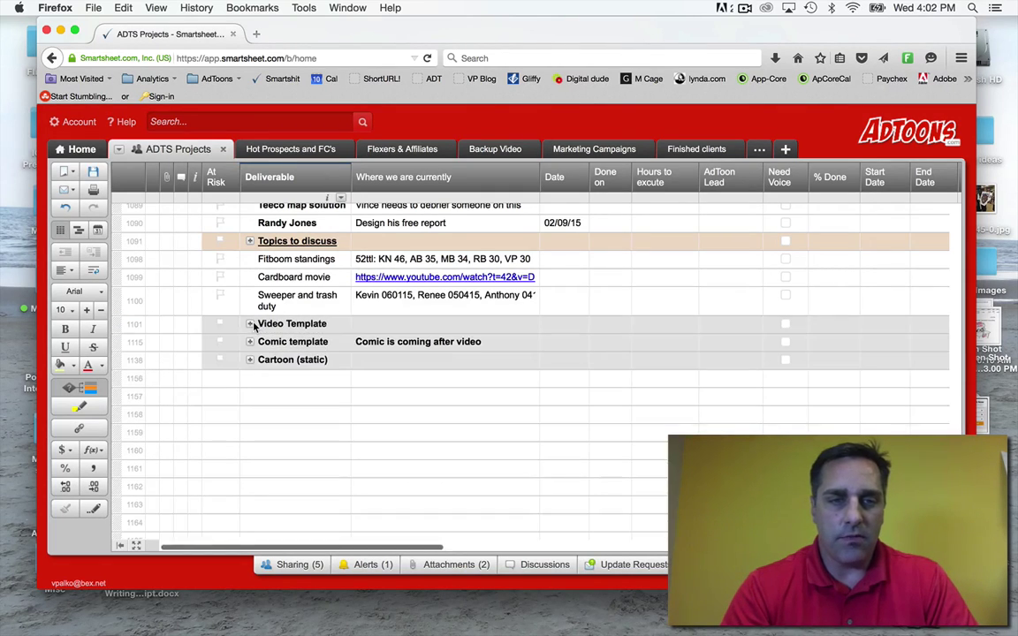
{"action": "left_click", "coordinate": [116, 324]}
{"action": "mouse_move", "coordinate": [116, 323]}
{"action": "left_mouse_down"}
{"action": "mouse_move", "coordinate": [147, 283]}
{"action": "mouse_move", "coordinate": [148, 247]}
{"action": "mouse_move", "coordinate": [135, 248]}
{"action": "mouse_move", "coordinate": [151, 276]}
{"action": "mouse_move", "coordinate": [130, 329]}
{"action": "left_mouse_up"}
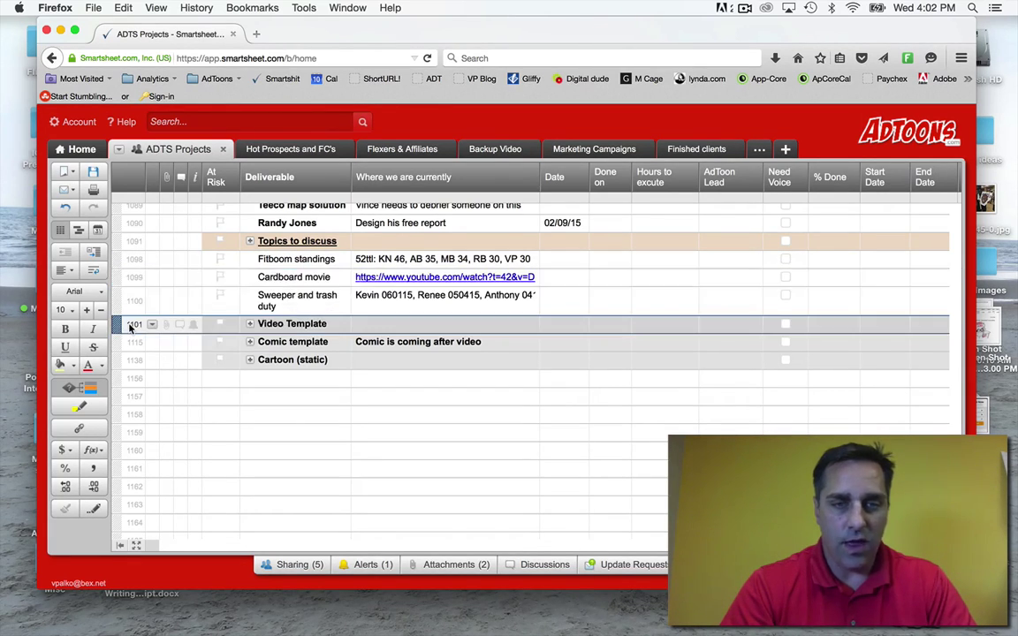
{"action": "left_click", "coordinate": [250, 324]}
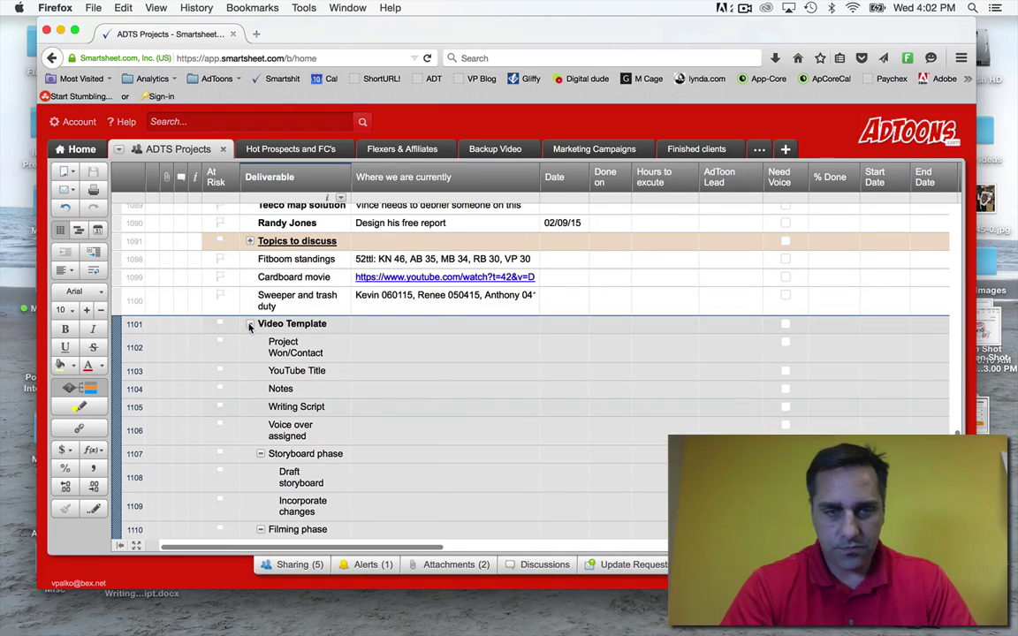
Indent the "Design his free report" row beneath Teeco map solution and outdent it again.
{"action": "left_click", "coordinate": [277, 259]}
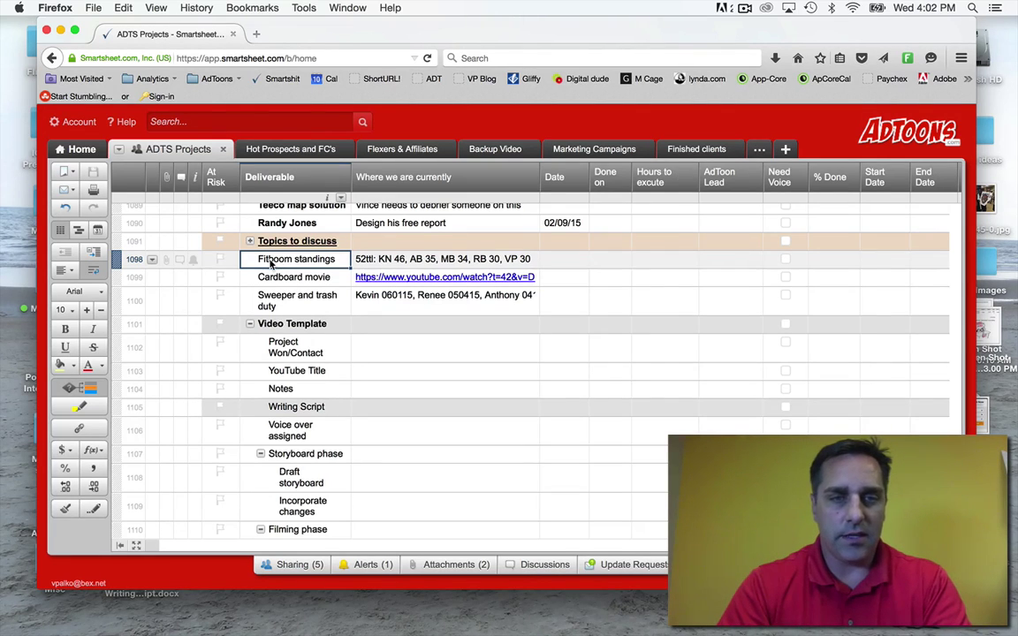
{"action": "scroll", "coordinate": [304, 254], "scroll_direction": "up", "scroll_amount": 1}
{"action": "scroll", "coordinate": [305, 254], "scroll_direction": "up", "scroll_amount": 3}
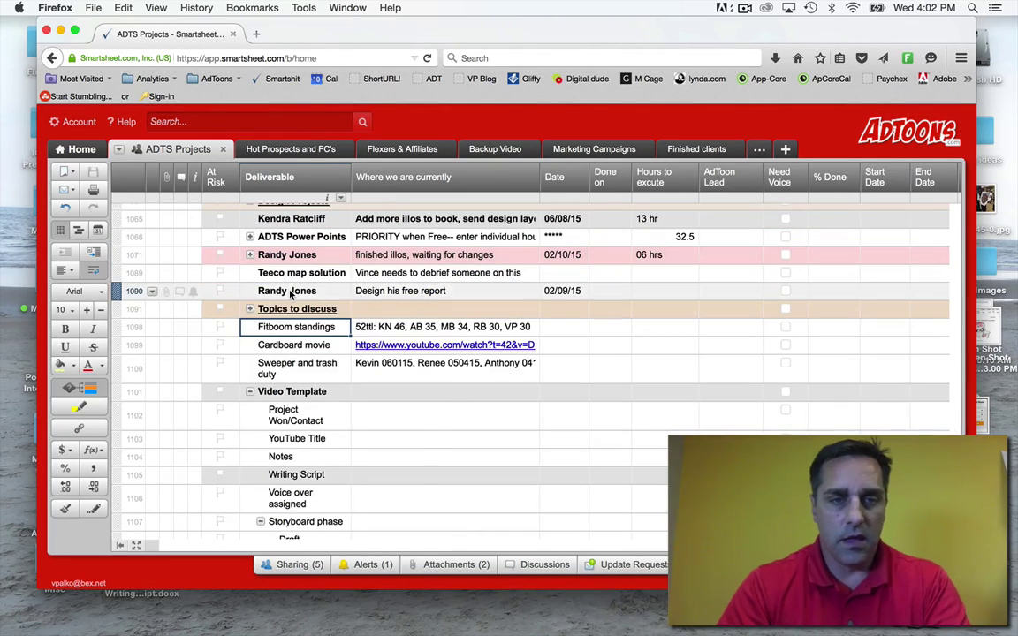
{"action": "left_click", "coordinate": [291, 293]}
{"action": "key", "text": "super+bracketright"}
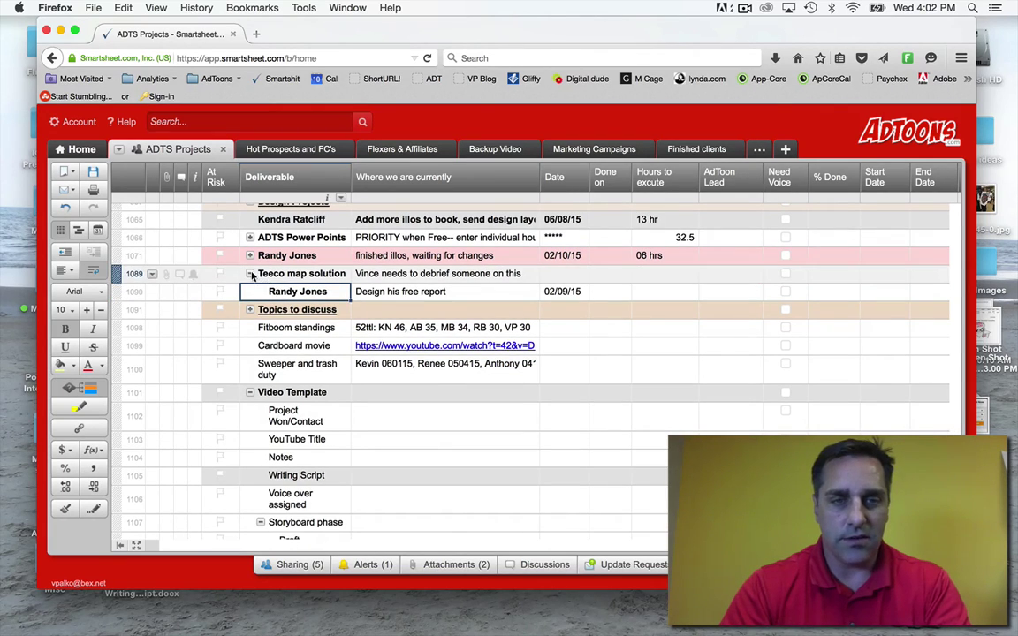
{"action": "key", "text": "super+bracketleft"}
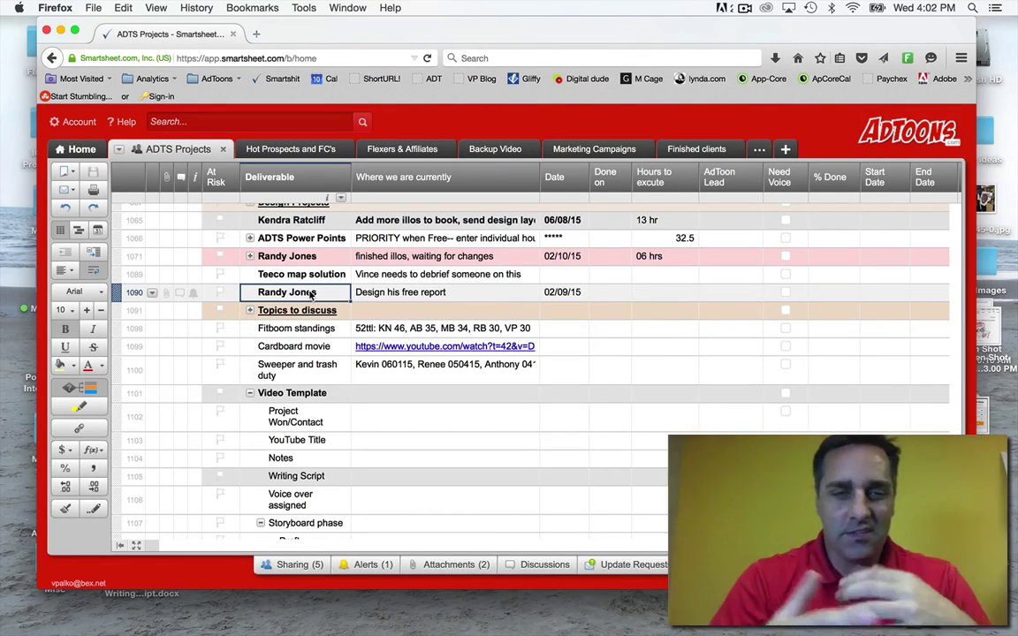
Select the Video Template row through Send Final Fls/Screen captures and open the row actions for copying.
{"action": "left_click", "coordinate": [250, 394]}
{"action": "left_click", "coordinate": [250, 394]}
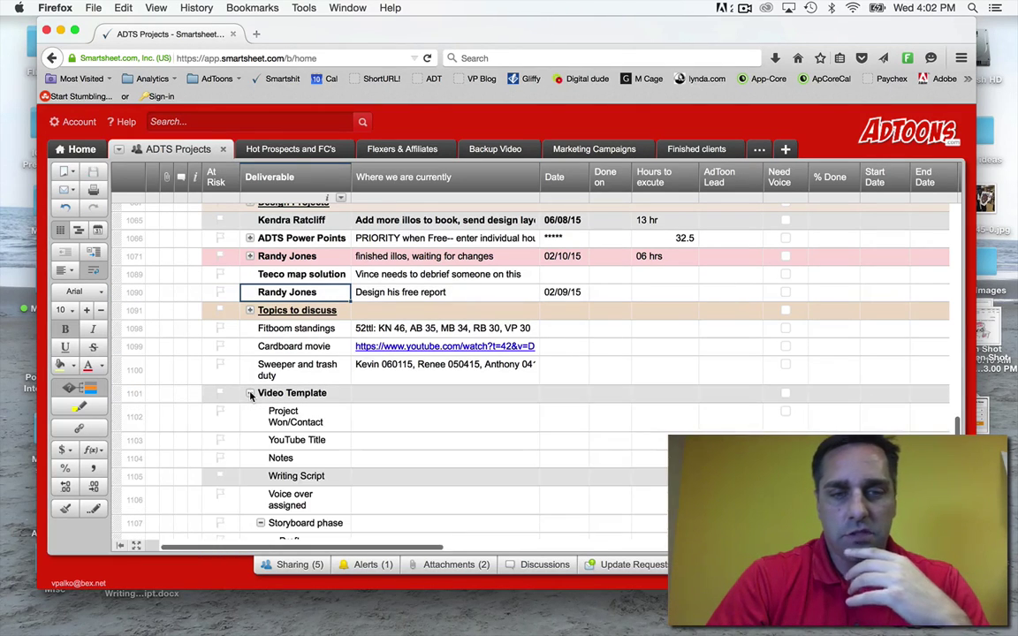
{"action": "left_click", "coordinate": [115, 394]}
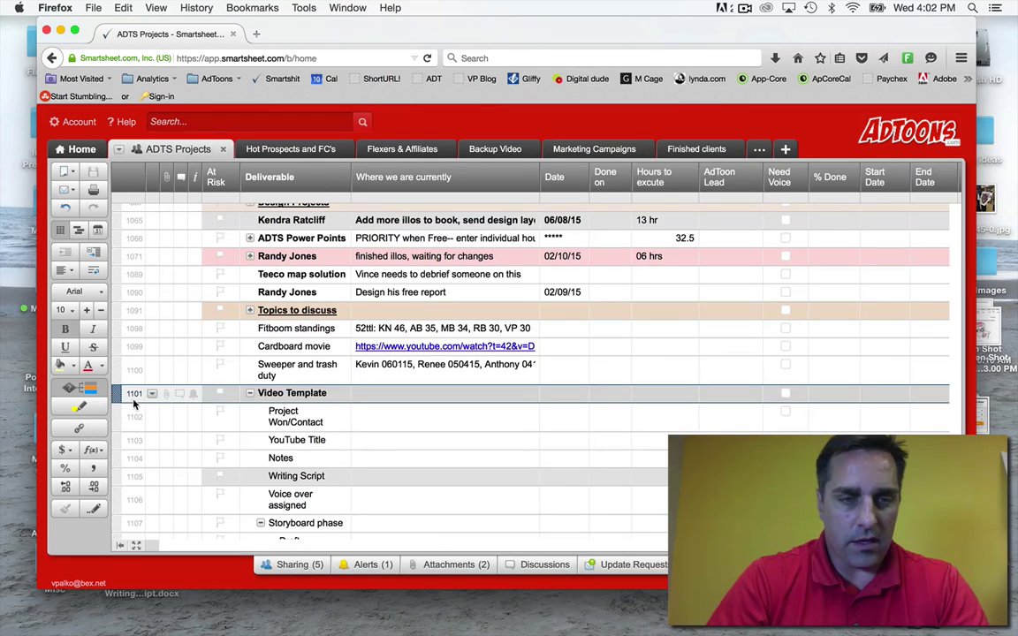
{"action": "scroll", "coordinate": [133, 416], "scroll_direction": "down", "scroll_amount": 5}
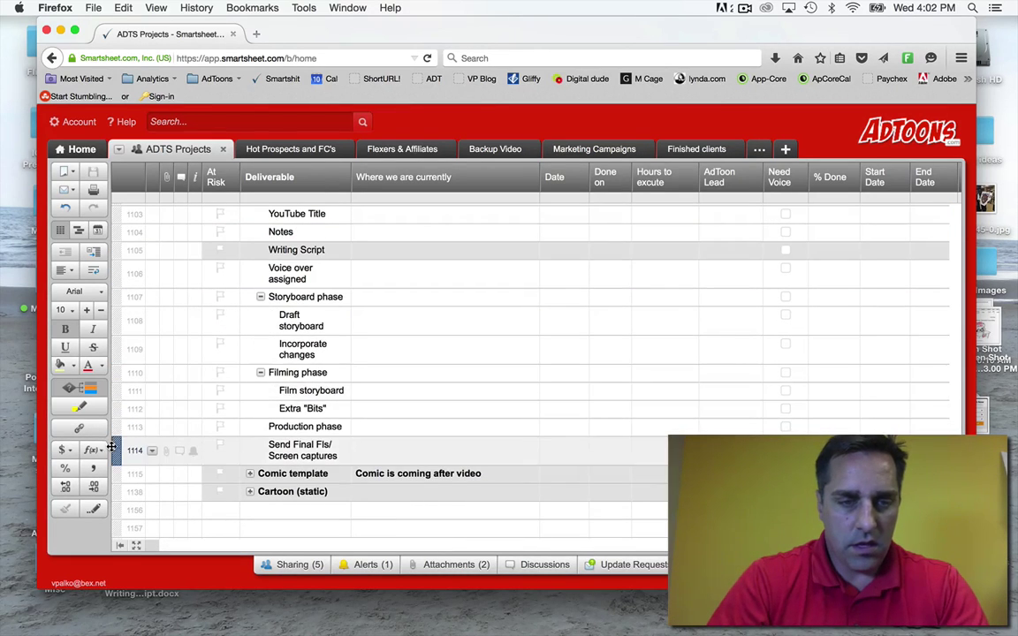
{"action": "left_click", "coordinate": [118, 450], "text": "shift"}
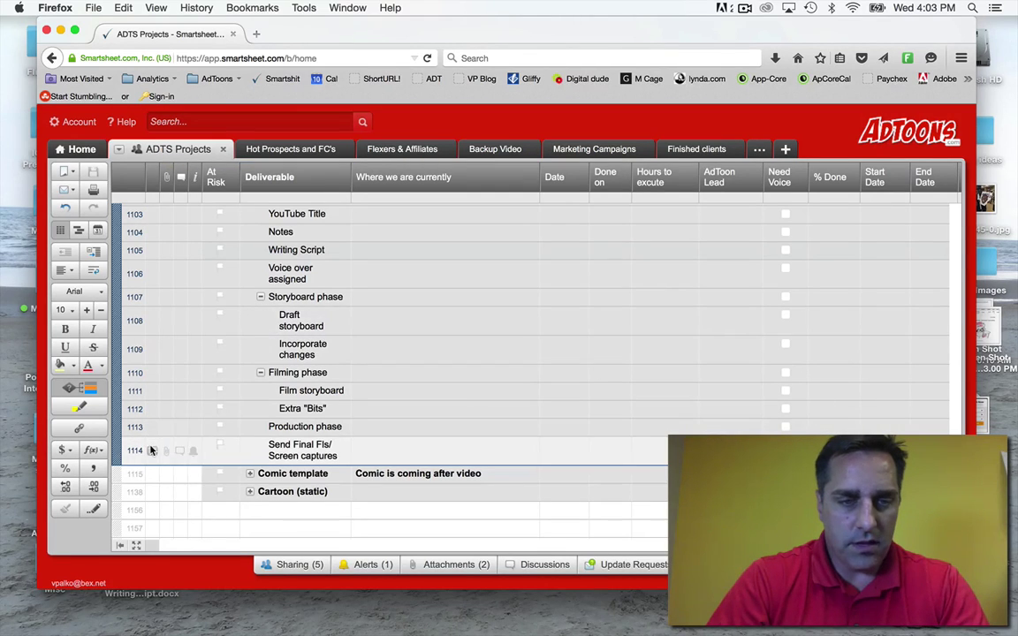
{"action": "left_click", "coordinate": [151, 451]}
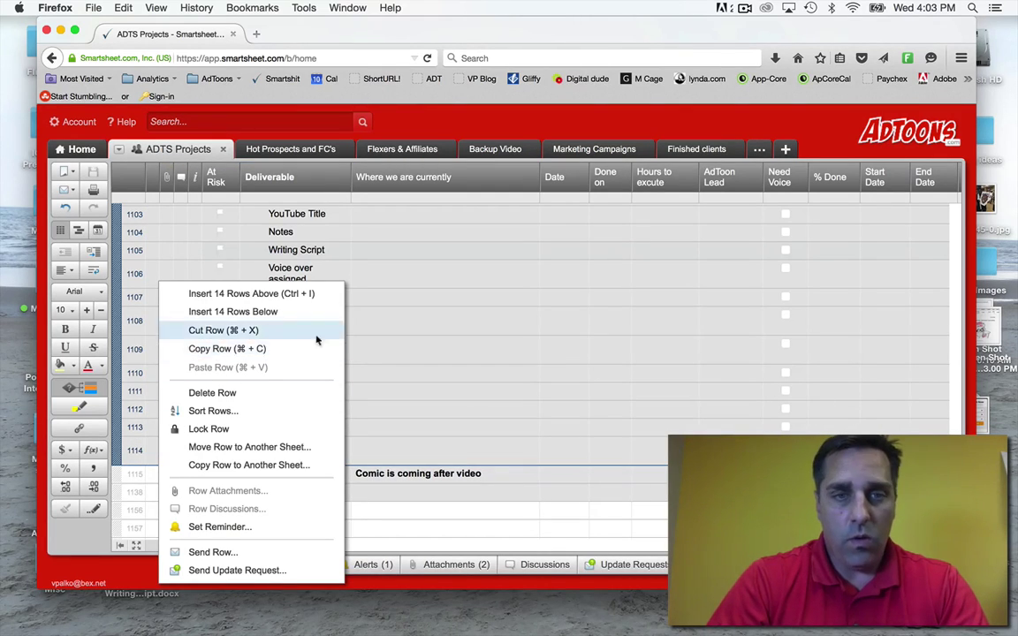
Try to paste the template rows at the blank row directly beneath Orders In.
{"action": "scroll", "coordinate": [392, 279], "scroll_direction": "up", "scroll_amount": 10}
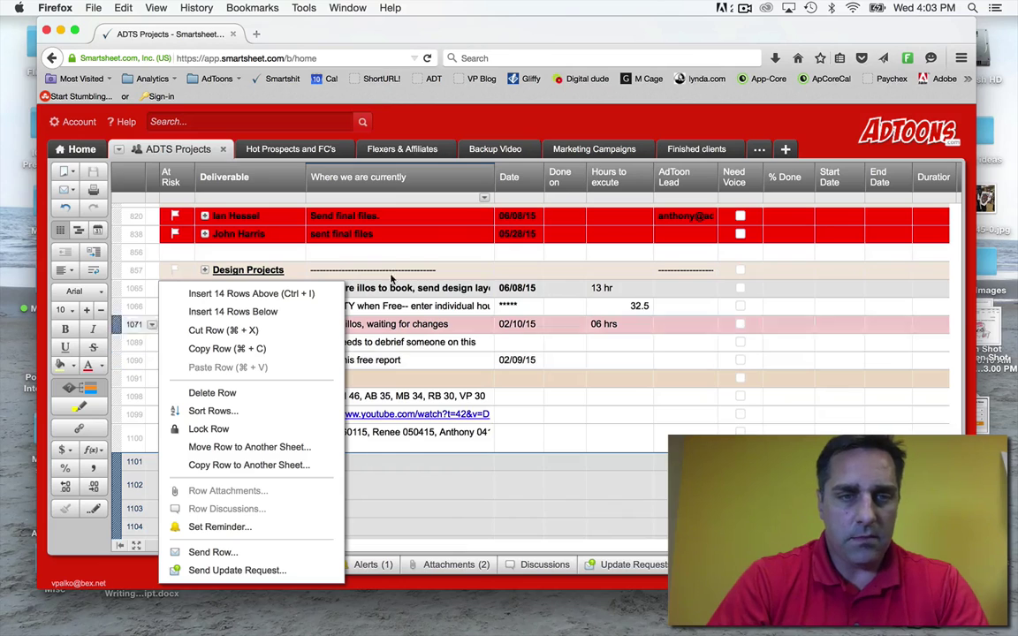
{"action": "left_click", "coordinate": [337, 253]}
{"action": "scroll", "coordinate": [337, 256], "scroll_direction": "up", "scroll_amount": 5}
{"action": "scroll", "coordinate": [337, 257], "scroll_direction": "up", "scroll_amount": 5}
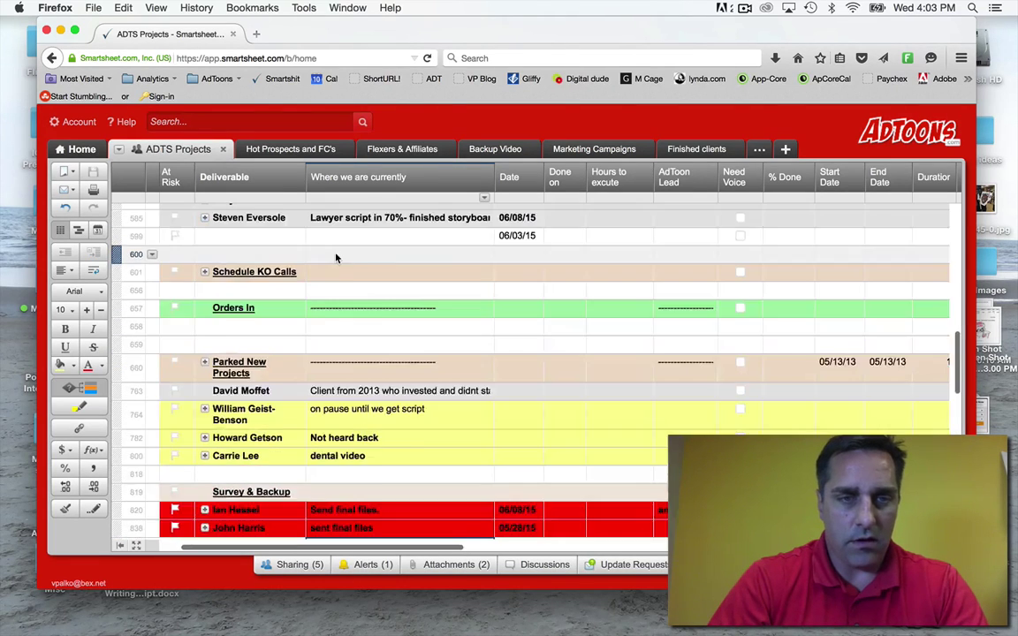
{"action": "left_click", "coordinate": [239, 395]}
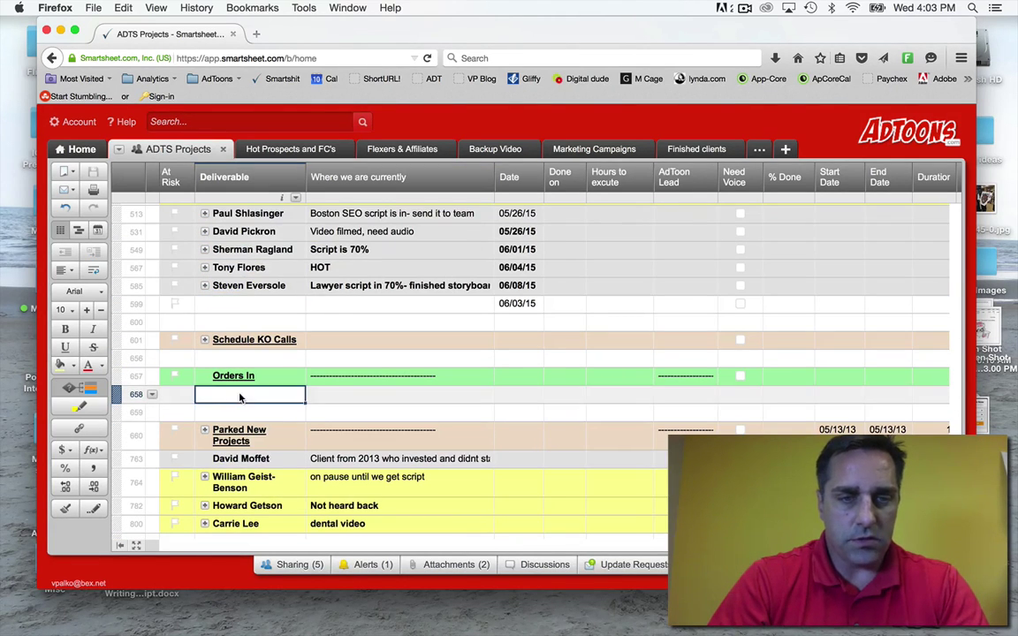
{"action": "left_click", "coordinate": [151, 396]}
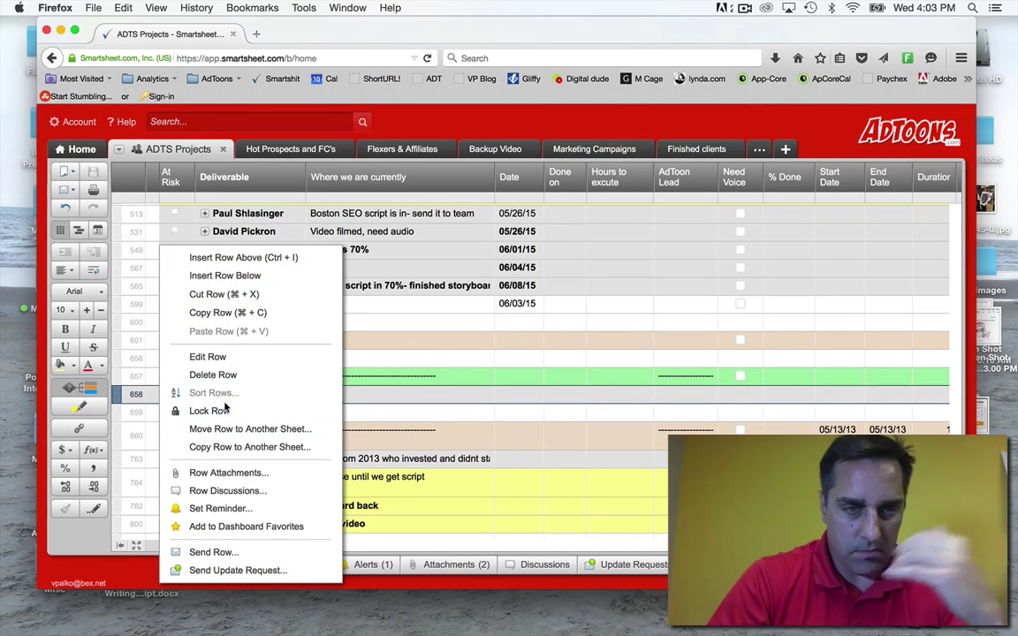
{"action": "left_click", "coordinate": [371, 395]}
Copy the template rows from Video Template through Send Final Fls/Screen captures.
{"action": "scroll", "coordinate": [241, 371], "scroll_direction": "down", "scroll_amount": 8}
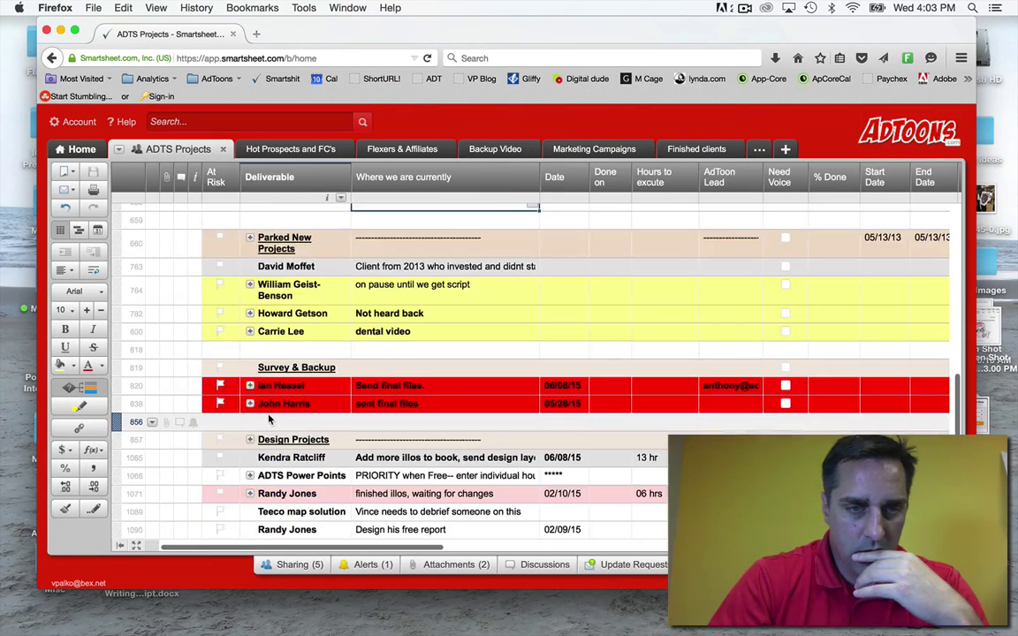
{"action": "scroll", "coordinate": [270, 420], "scroll_direction": "down", "scroll_amount": 3}
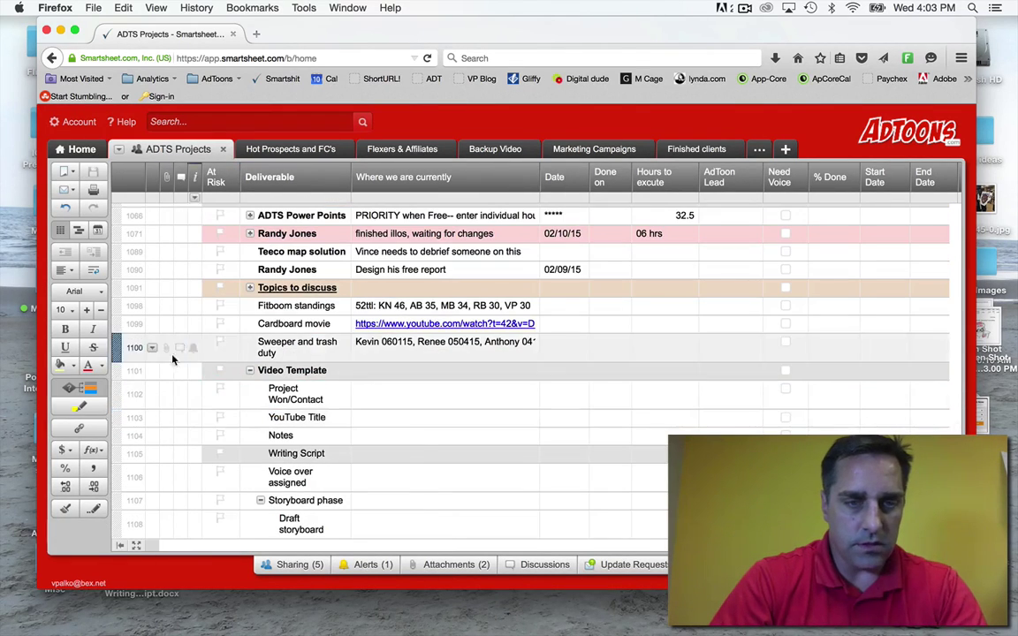
{"action": "scroll", "coordinate": [159, 389], "scroll_direction": "down", "scroll_amount": 4}
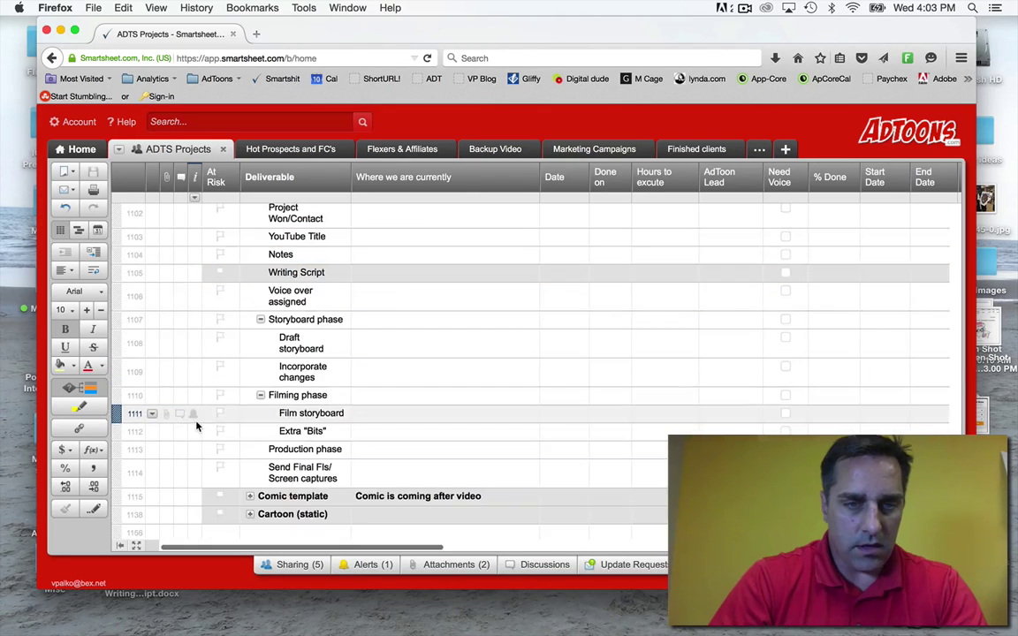
{"action": "left_click", "coordinate": [117, 451], "text": "shift"}
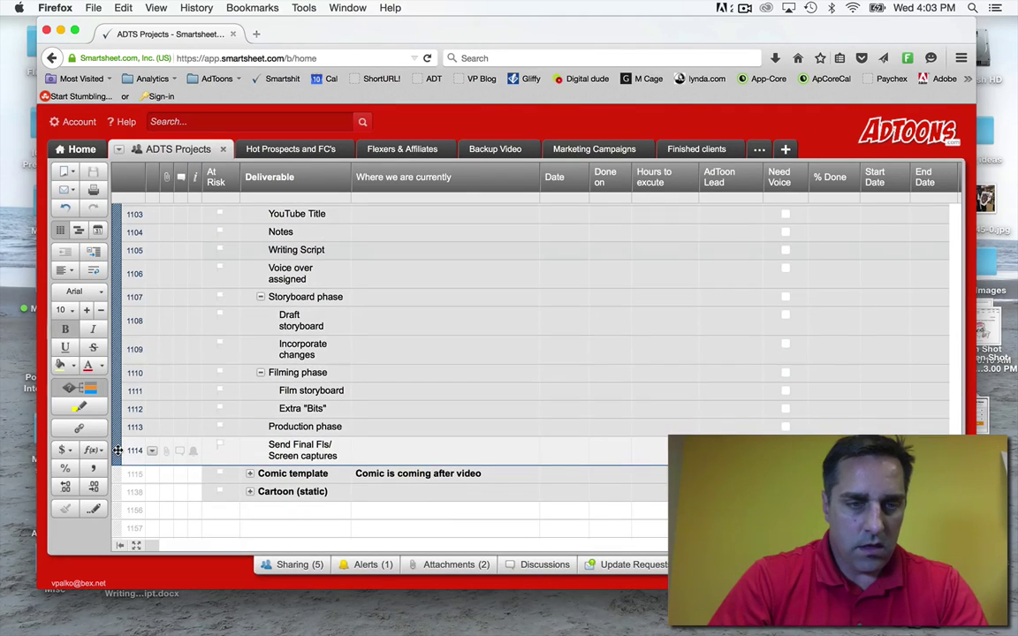
{"action": "left_click", "coordinate": [150, 452]}
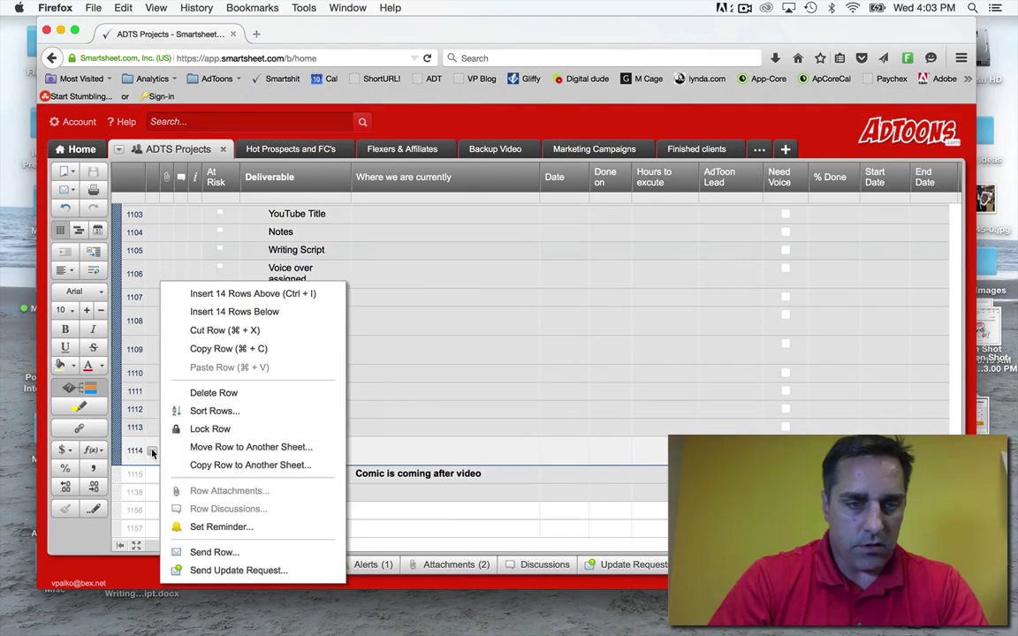
{"action": "left_click", "coordinate": [204, 348]}
Paste the copied template rows at the blank row directly beneath Orders In.
{"action": "scroll", "coordinate": [211, 331], "scroll_direction": "up", "scroll_amount": 6}
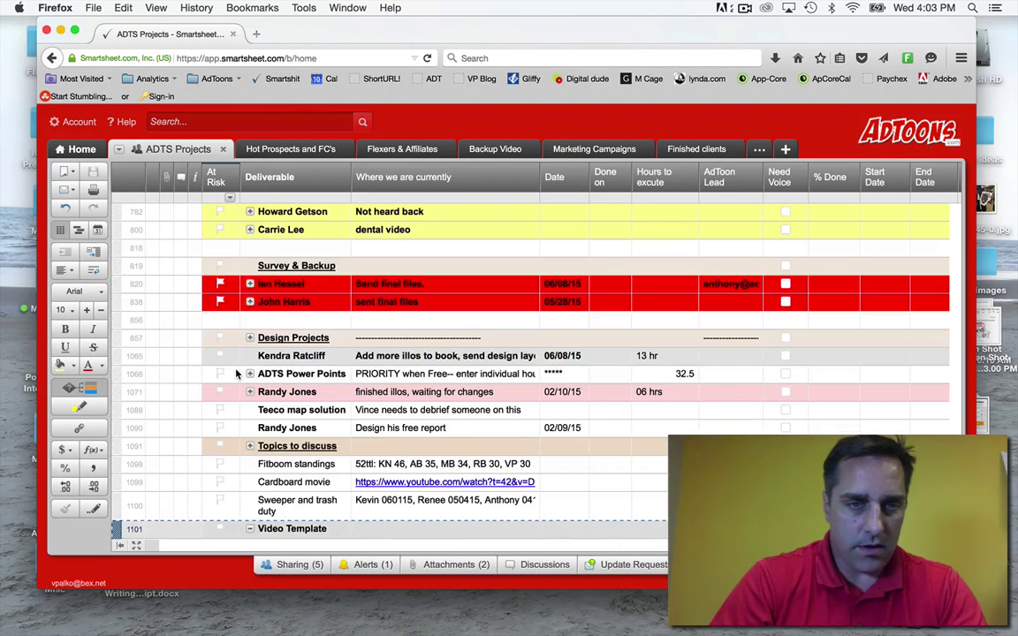
{"action": "scroll", "coordinate": [237, 375], "scroll_direction": "down", "scroll_amount": 3}
{"action": "scroll", "coordinate": [237, 375], "scroll_direction": "up", "scroll_amount": 5}
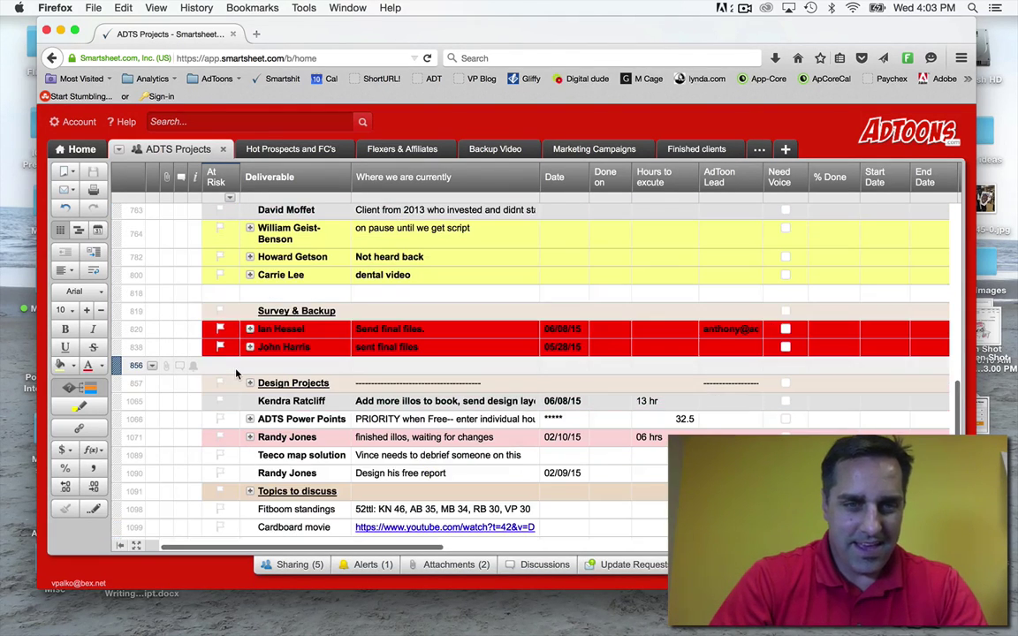
{"action": "scroll", "coordinate": [237, 374], "scroll_direction": "up", "scroll_amount": 3}
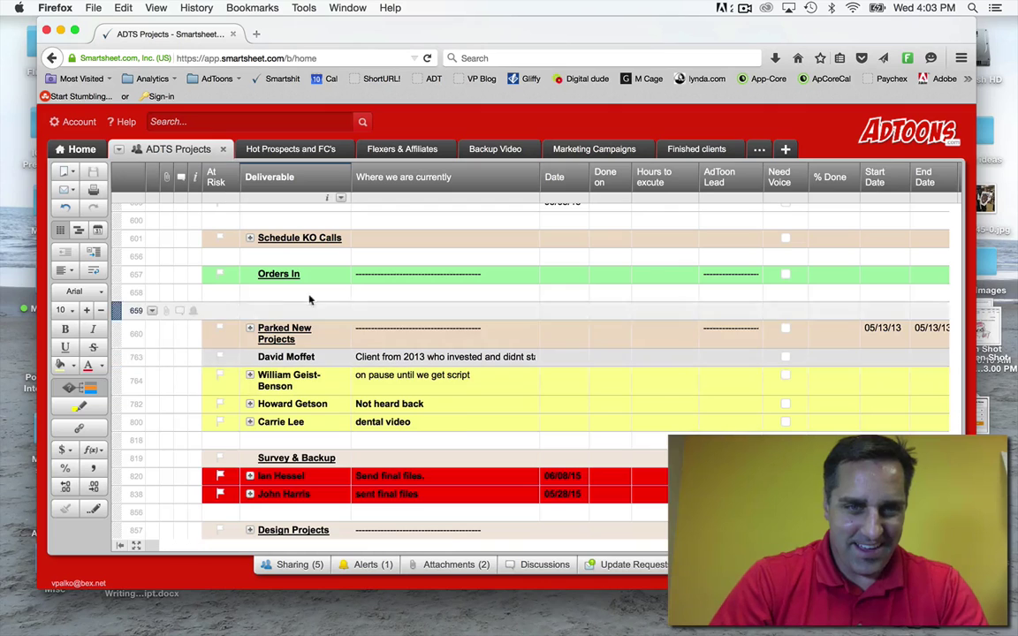
{"action": "left_click", "coordinate": [154, 295]}
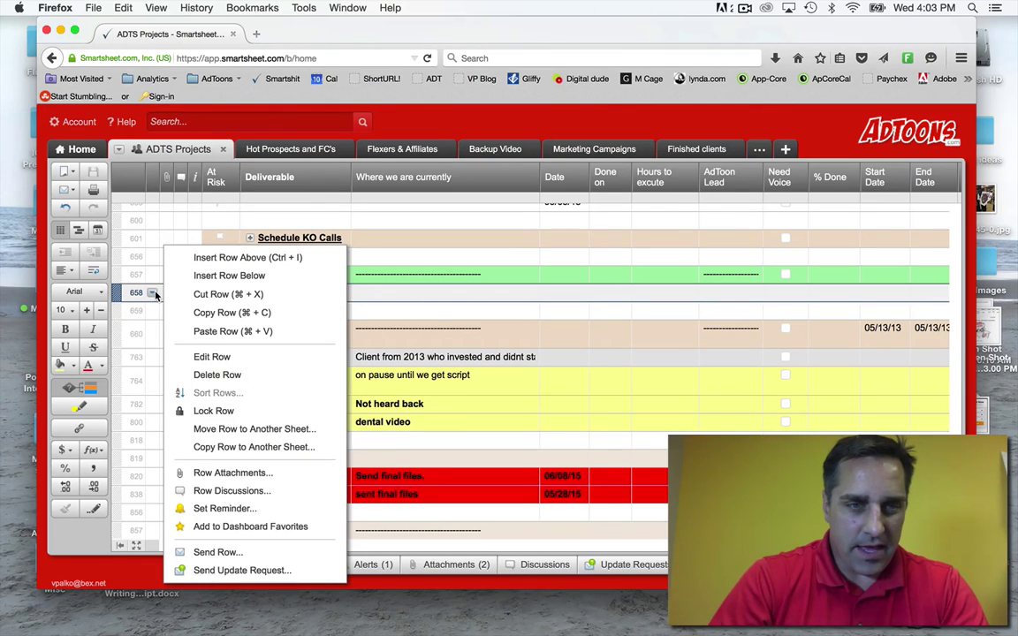
{"action": "left_click", "coordinate": [222, 333]}
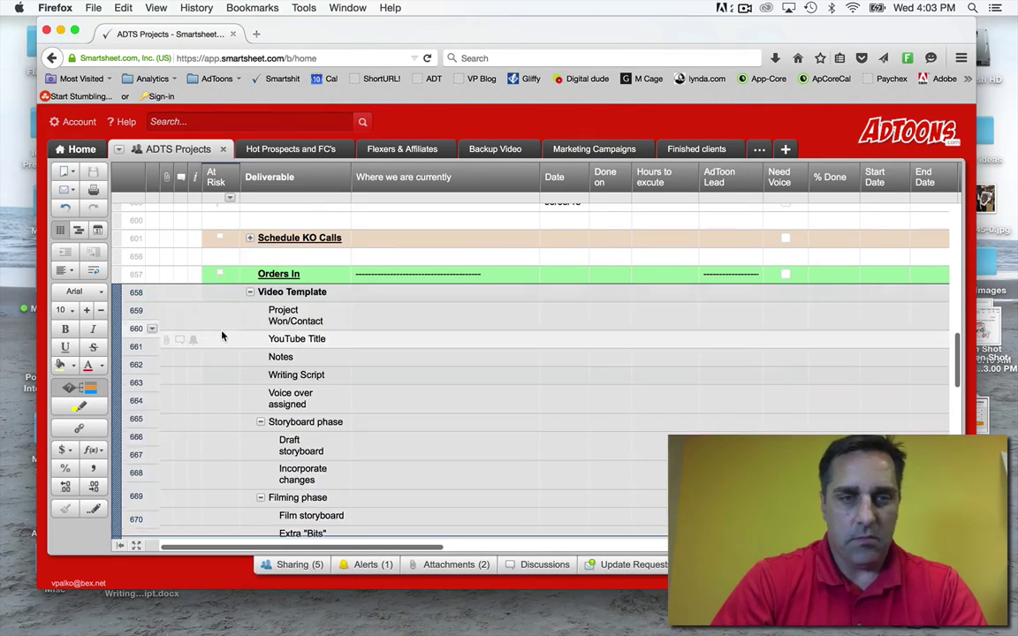
Rename the pasted Video Template row as New client and collapse its group.
{"action": "double_click", "coordinate": [283, 295]}
{"action": "type", "text": "N"}
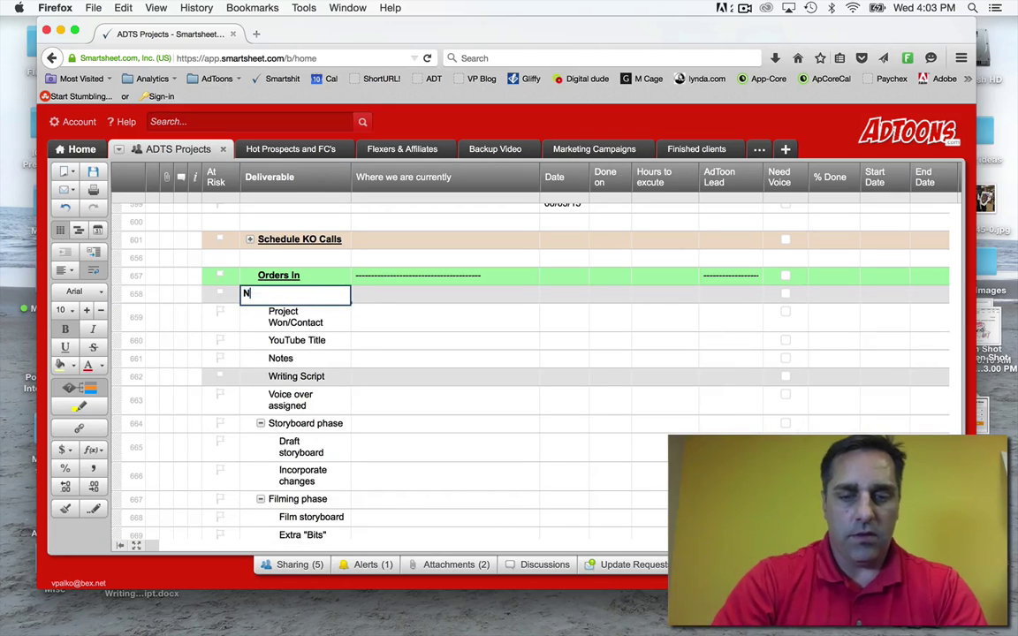
{"action": "type", "text": "ew client"}
{"action": "left_click", "coordinate": [387, 317]}
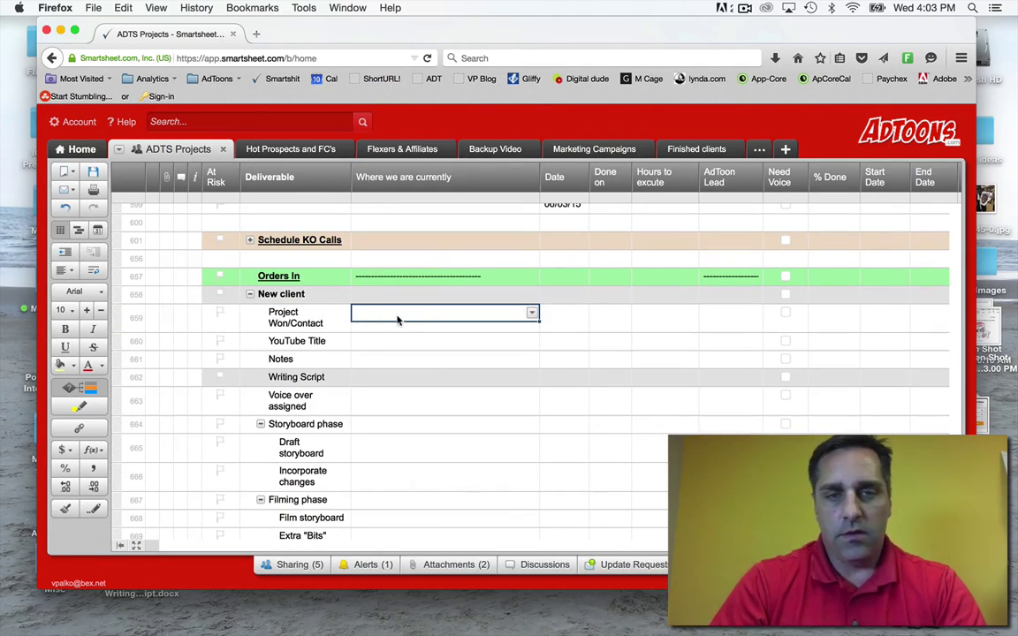
{"action": "left_click", "coordinate": [367, 353]}
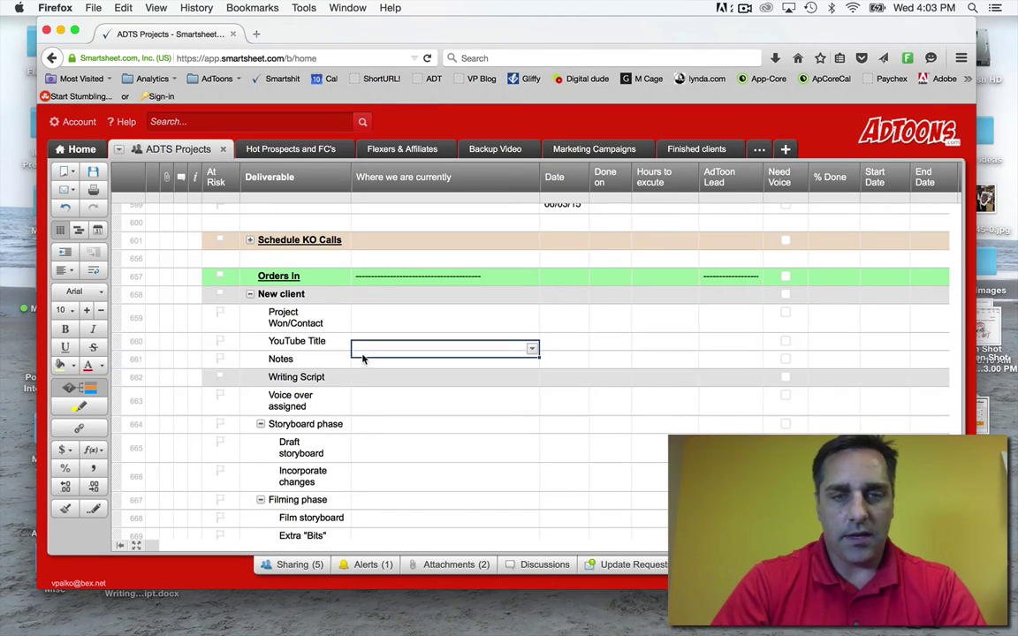
{"action": "left_click", "coordinate": [250, 295]}
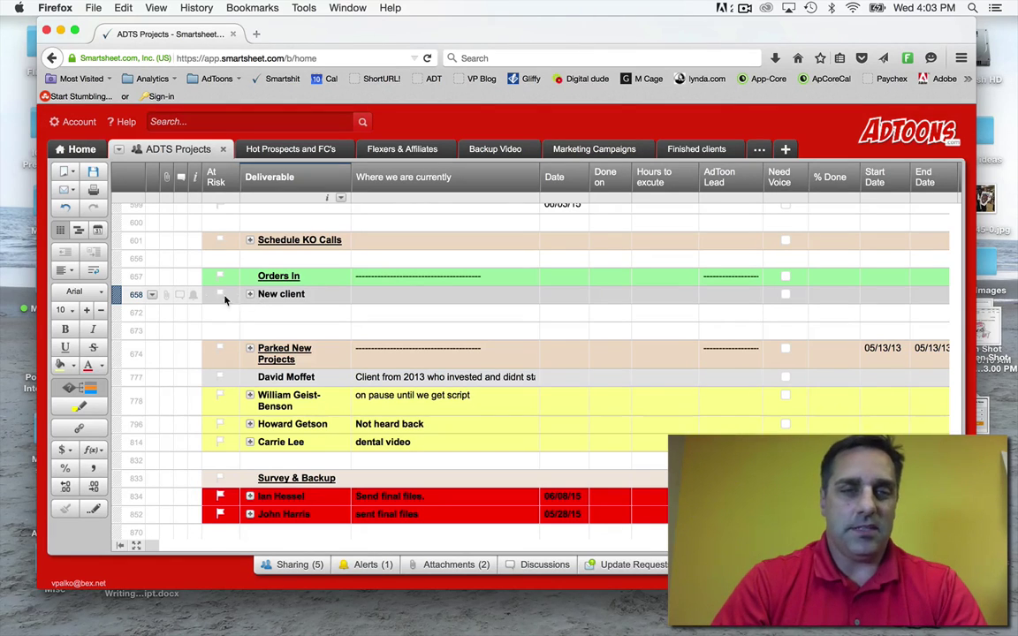
Move the collapsed New client group beneath Schedule KO Calls, and from there into the Storyboarding section as its third project.
{"action": "scroll", "coordinate": [298, 292], "scroll_direction": "up", "scroll_amount": 3}
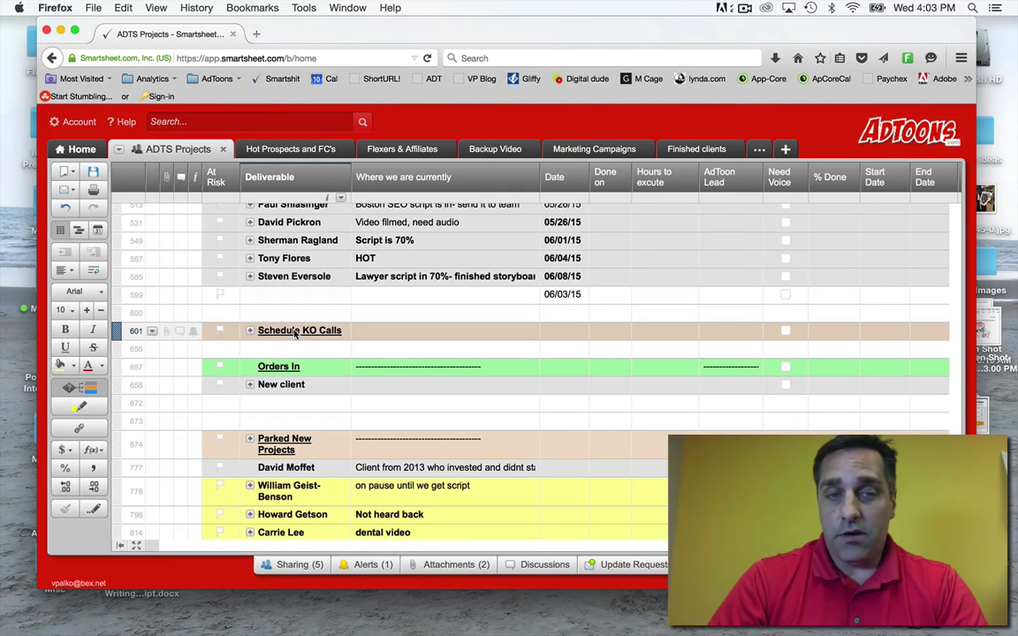
{"action": "scroll", "coordinate": [297, 333], "scroll_direction": "up", "scroll_amount": 3}
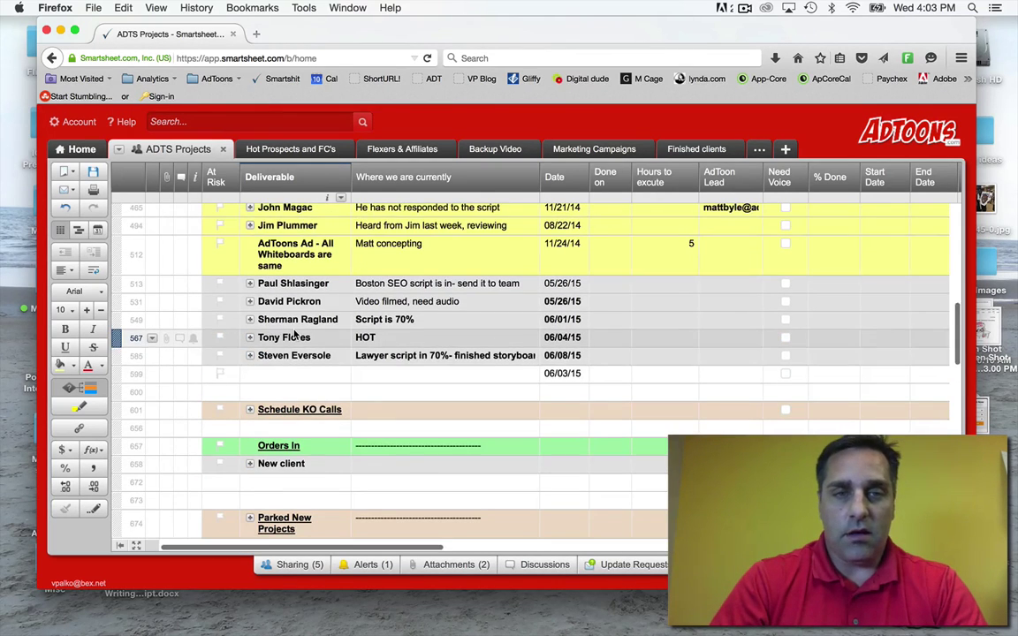
{"action": "scroll", "coordinate": [296, 332], "scroll_direction": "up", "scroll_amount": 5}
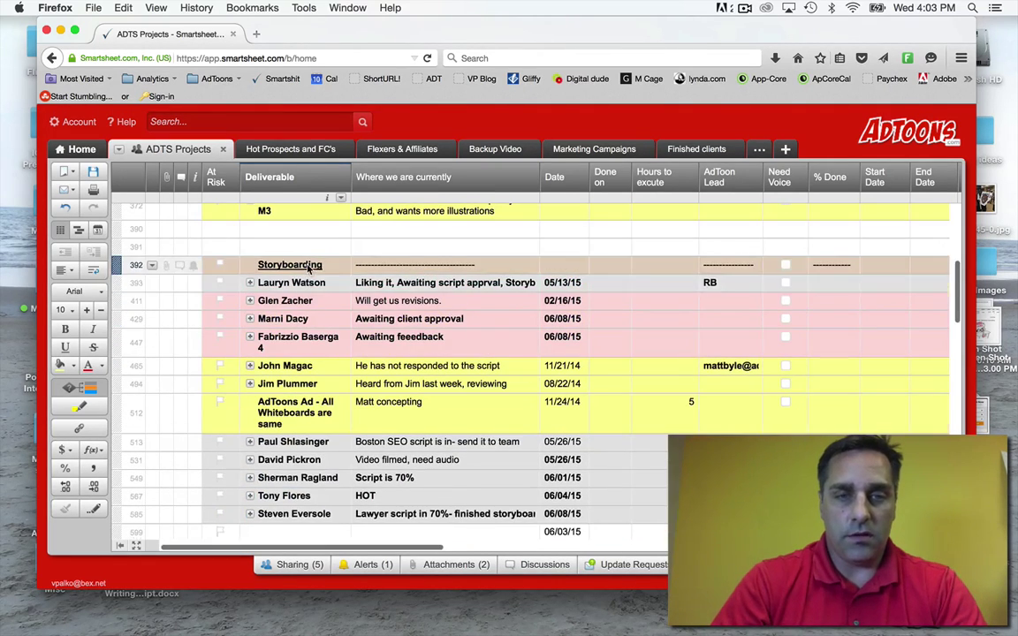
{"action": "scroll", "coordinate": [309, 269], "scroll_direction": "up", "scroll_amount": 10}
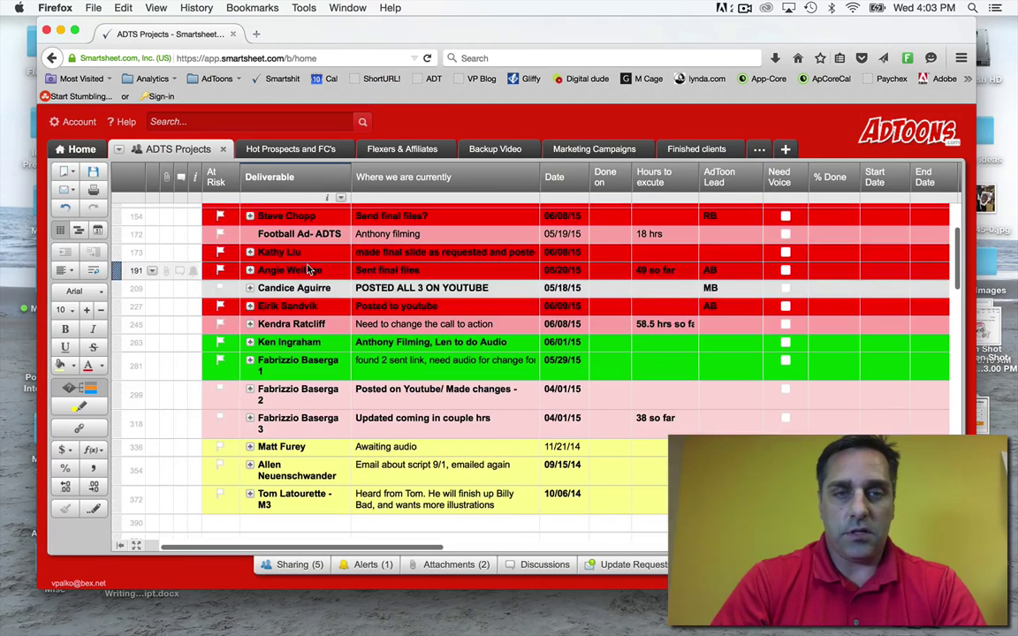
{"action": "scroll", "coordinate": [295, 229], "scroll_direction": "up", "scroll_amount": 3}
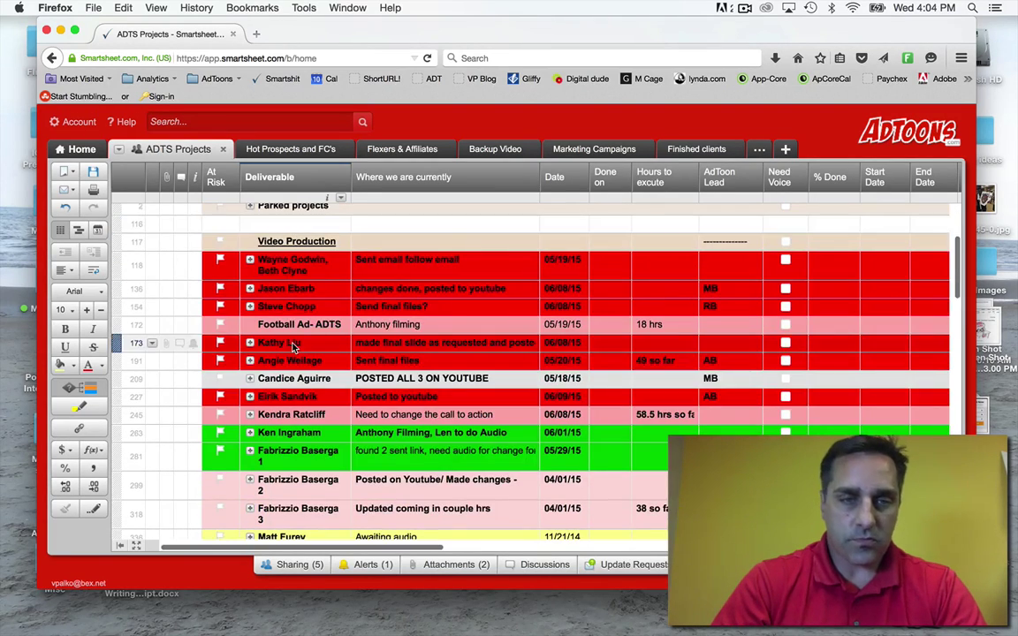
{"action": "scroll", "coordinate": [295, 348], "scroll_direction": "down", "scroll_amount": 15}
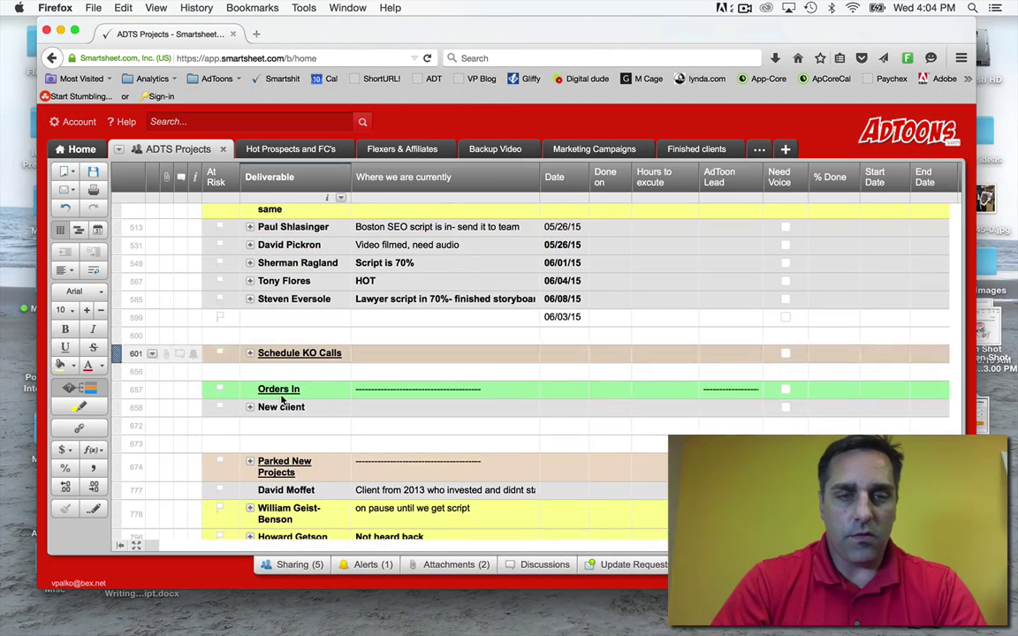
{"action": "left_click_drag", "start_coordinate": [115, 410], "coordinate": [137, 380]}
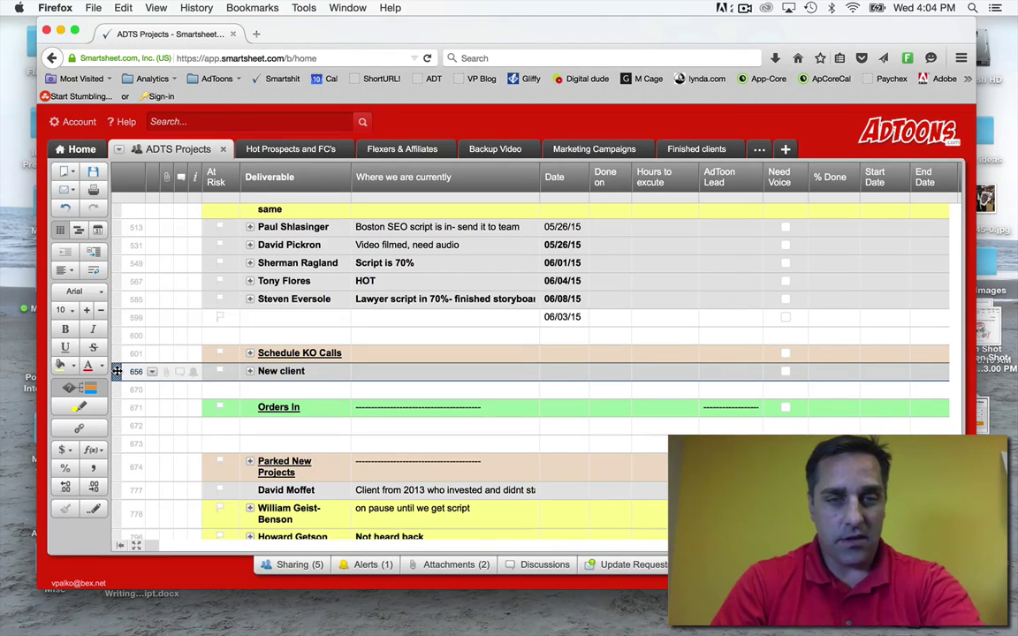
{"action": "left_click_drag", "start_coordinate": [117, 371], "coordinate": [230, 259]}
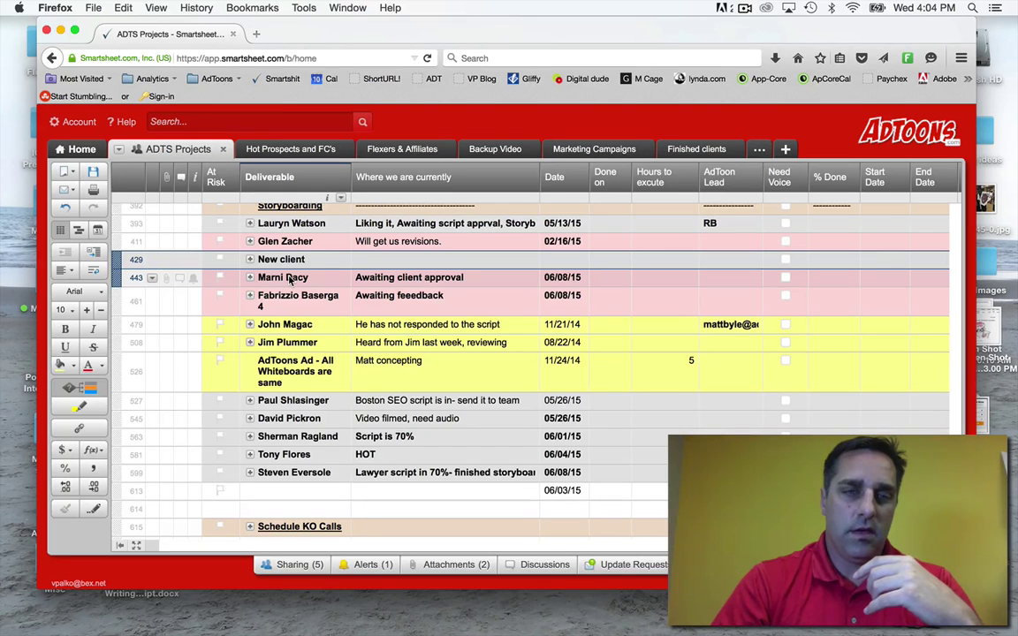
Review the Video Production section, expanding its first project to examine the Draft storyboard hours and collapsing it again.
{"action": "scroll", "coordinate": [289, 279], "scroll_direction": "up", "scroll_amount": 3}
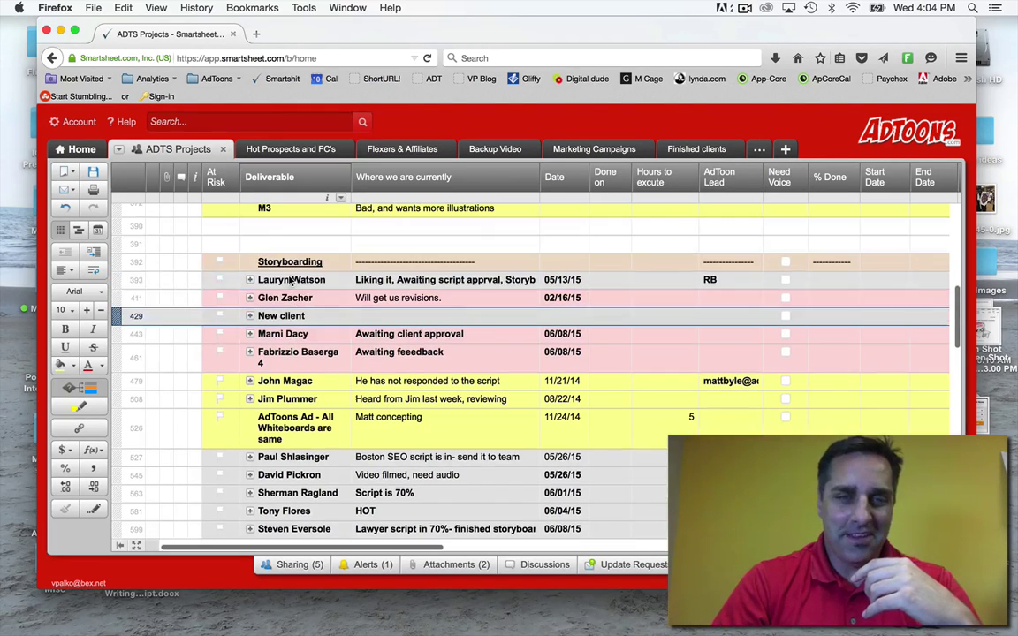
{"action": "scroll", "coordinate": [289, 306], "scroll_direction": "up", "scroll_amount": 5}
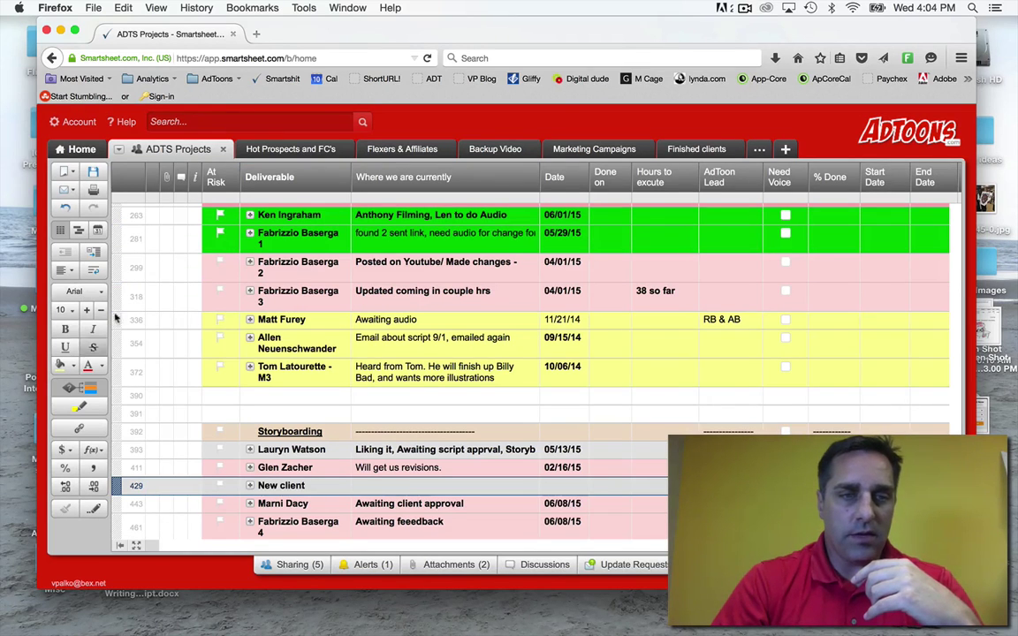
{"action": "scroll", "coordinate": [174, 315], "scroll_direction": "up", "scroll_amount": 5}
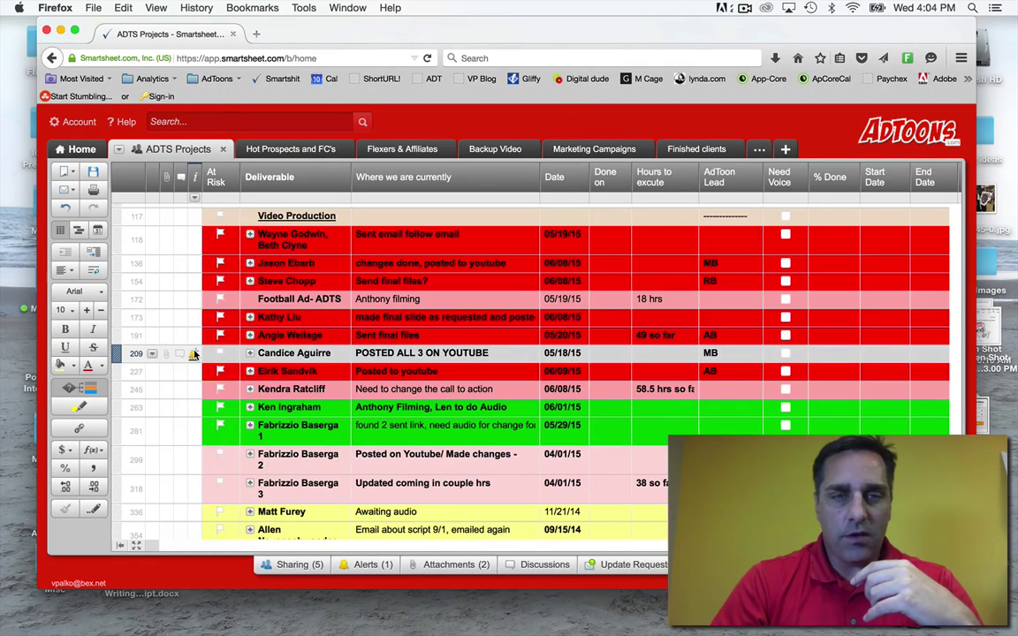
{"action": "scroll", "coordinate": [193, 353], "scroll_direction": "down", "scroll_amount": 3}
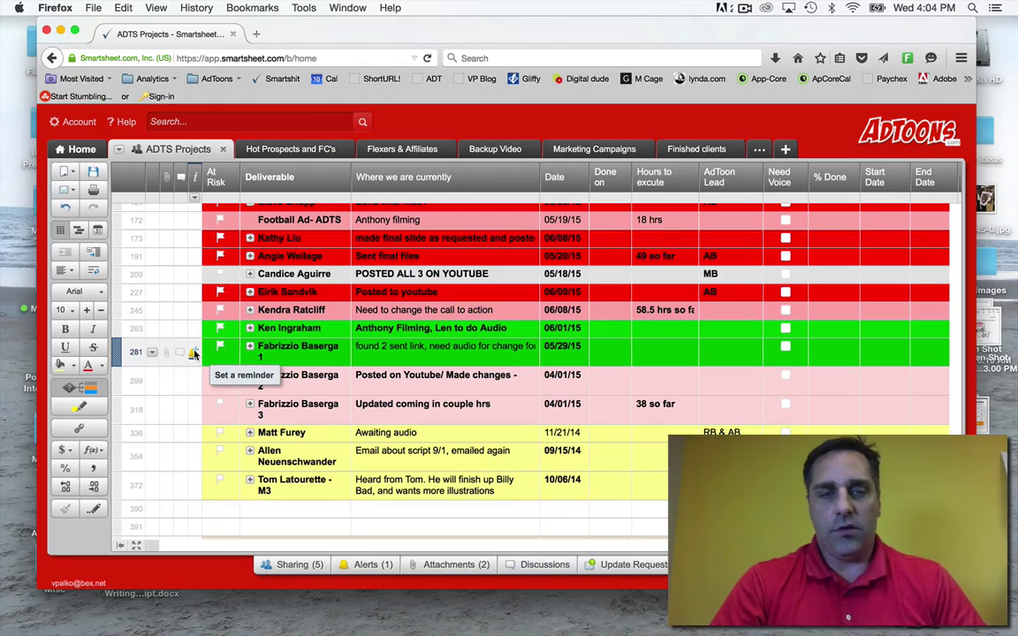
{"action": "scroll", "coordinate": [193, 354], "scroll_direction": "up", "scroll_amount": 5}
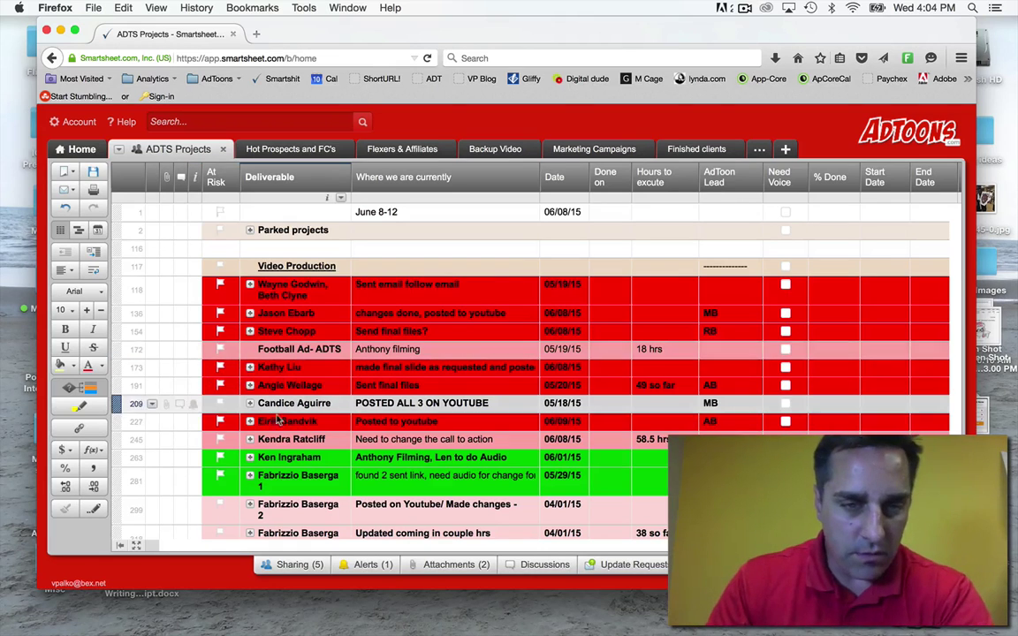
{"action": "left_click", "coordinate": [250, 286]}
{"action": "left_click", "coordinate": [250, 287]}
{"action": "left_click", "coordinate": [251, 286]}
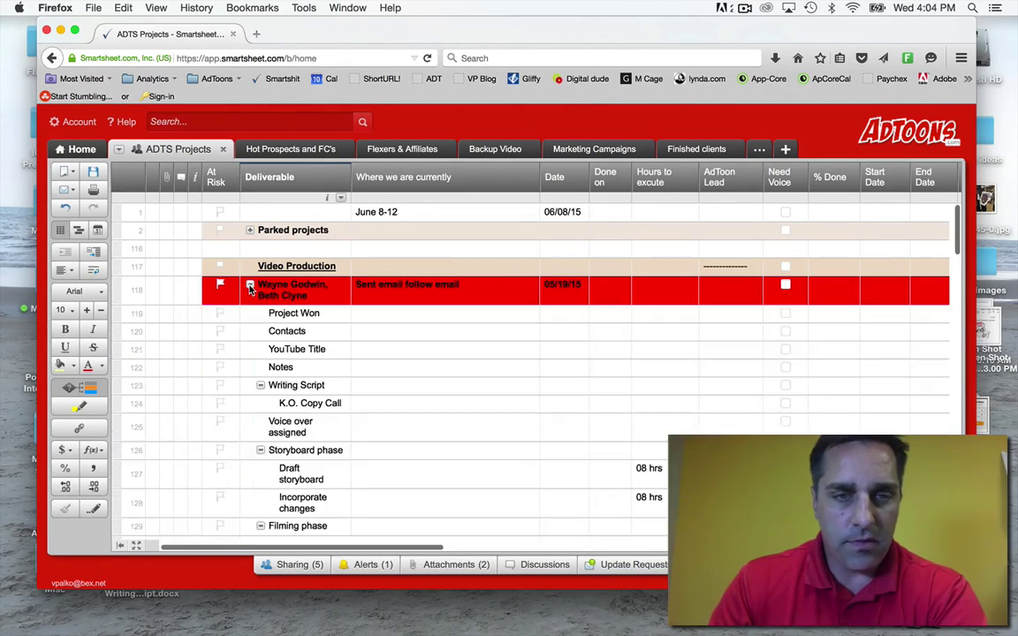
{"action": "left_click", "coordinate": [250, 287]}
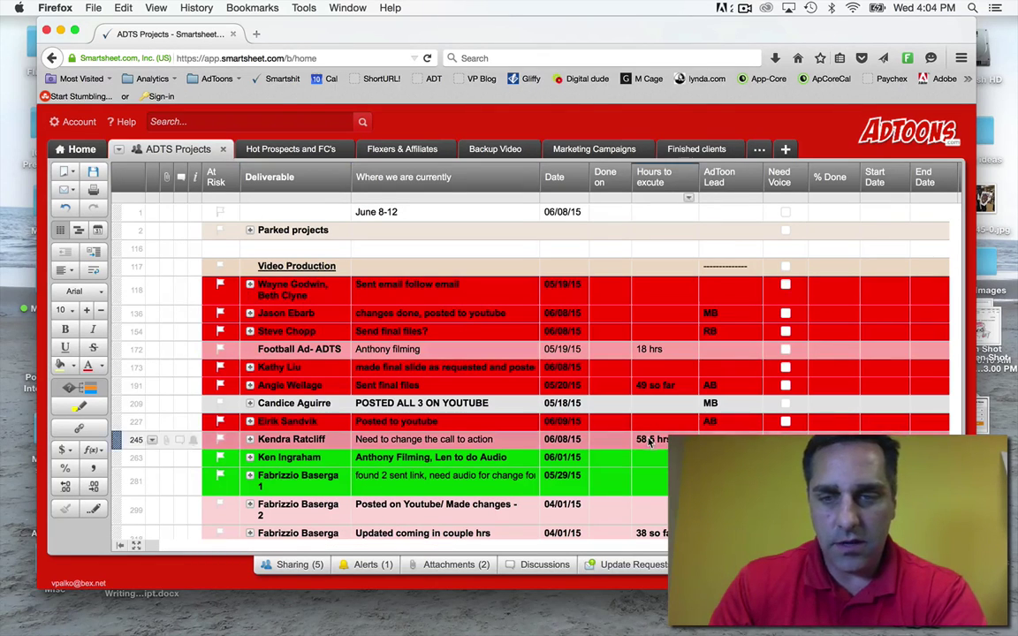
{"action": "left_click", "coordinate": [250, 287]}
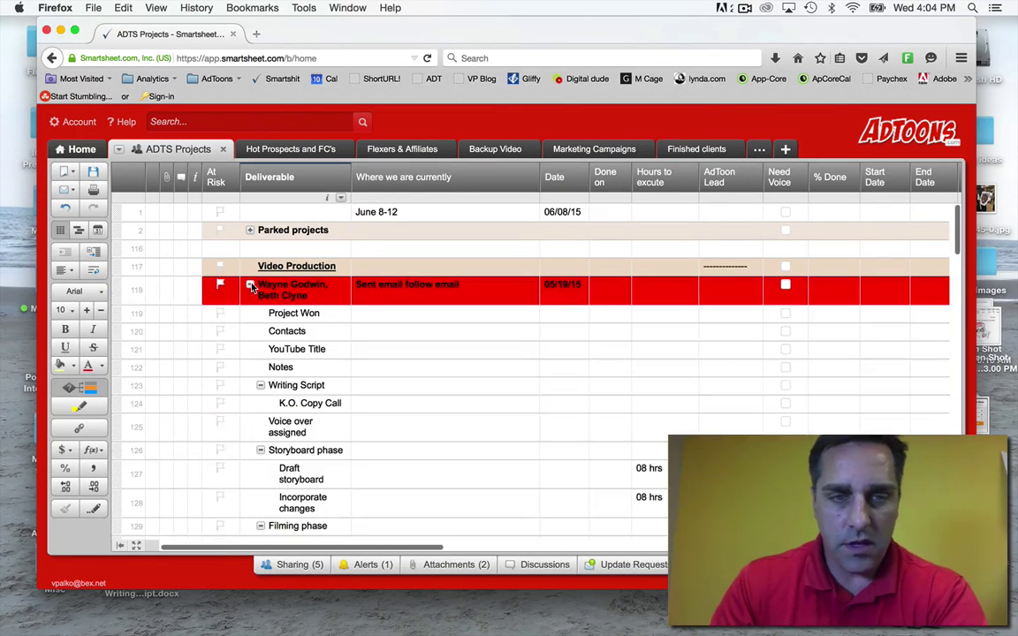
{"action": "left_click", "coordinate": [653, 471]}
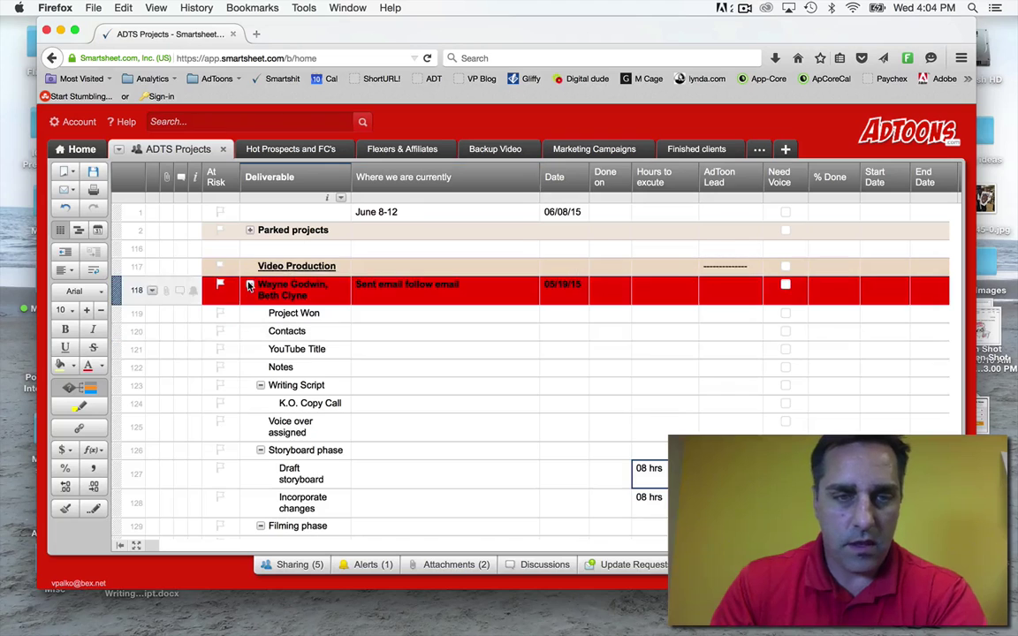
{"action": "left_click", "coordinate": [250, 287]}
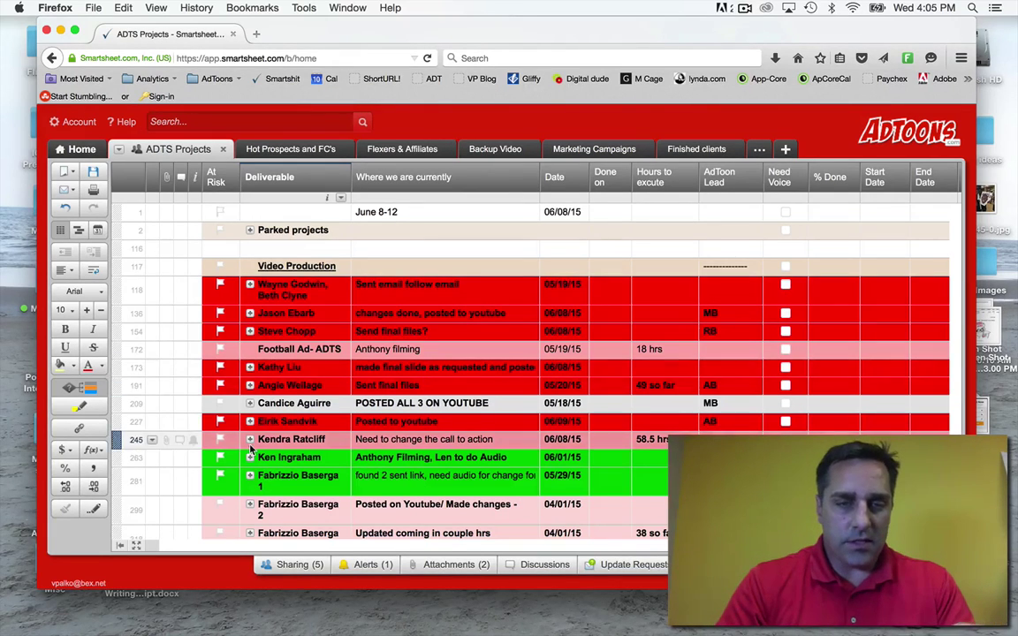
Move the New client group from Storyboarding into the Video Production section, directly above Football Ad- ADTS.
{"action": "scroll", "coordinate": [310, 453], "scroll_direction": "down", "scroll_amount": 6}
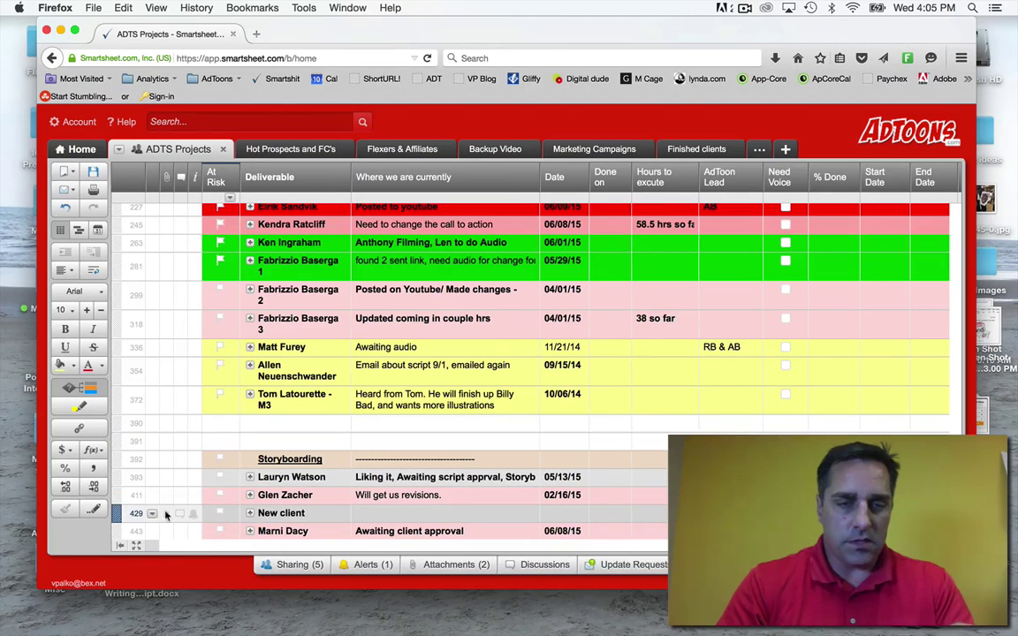
{"action": "left_click_drag", "start_coordinate": [121, 513], "coordinate": [226, 233]}
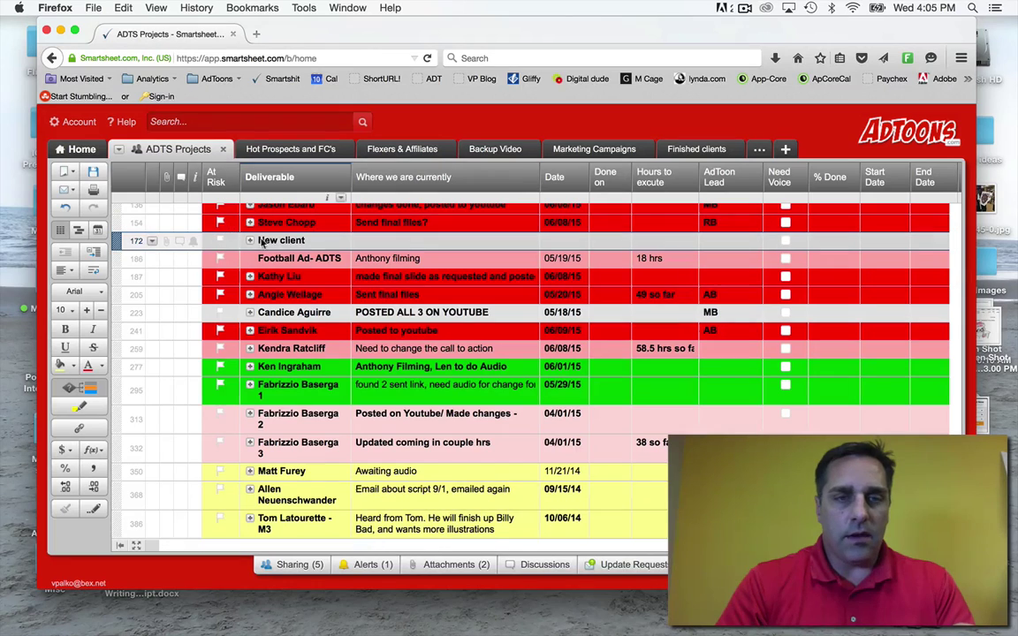
{"action": "left_click", "coordinate": [152, 243]}
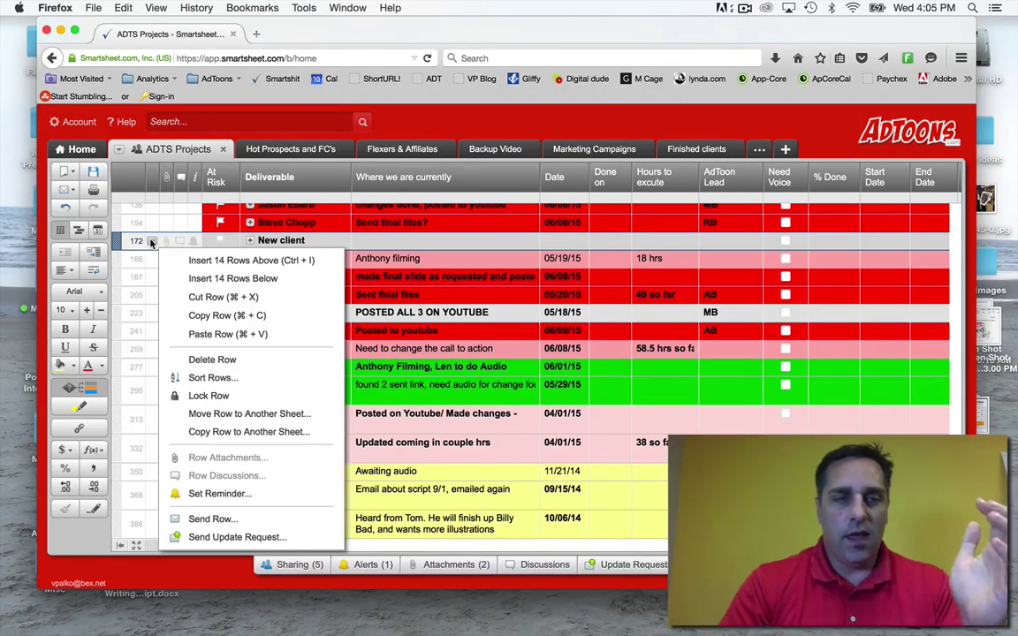
{"action": "left_click", "coordinate": [213, 414]}
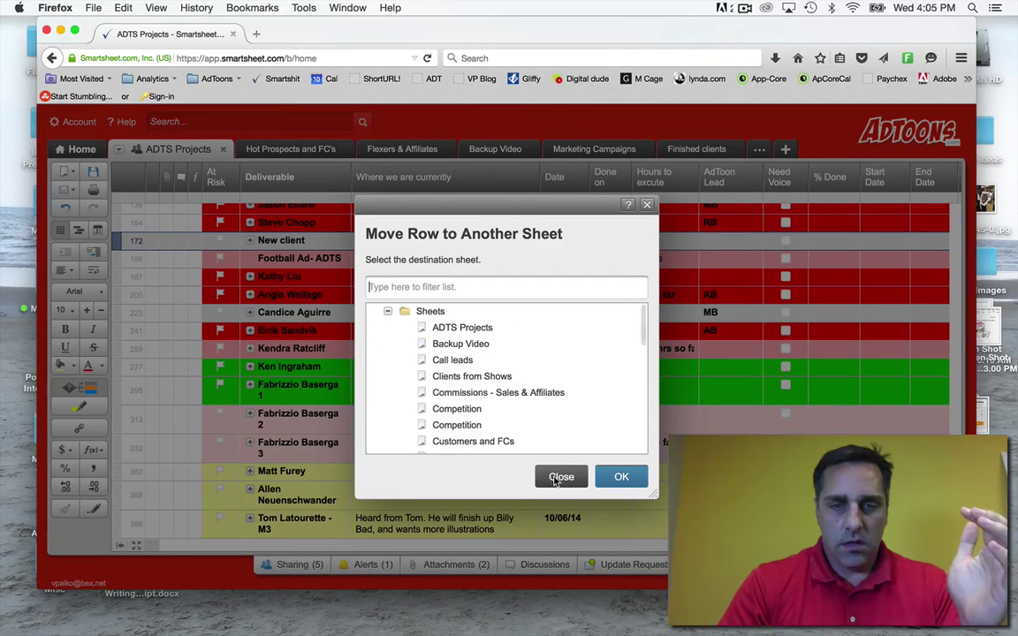
{"action": "scroll", "coordinate": [514, 411], "scroll_direction": "down", "scroll_amount": 5}
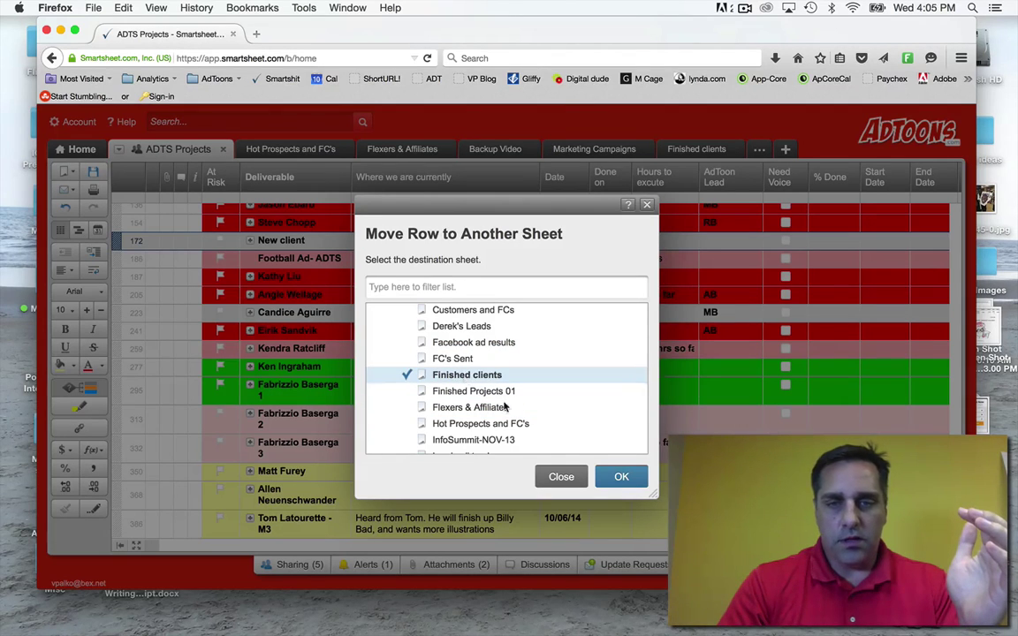
{"action": "left_click", "coordinate": [562, 479]}
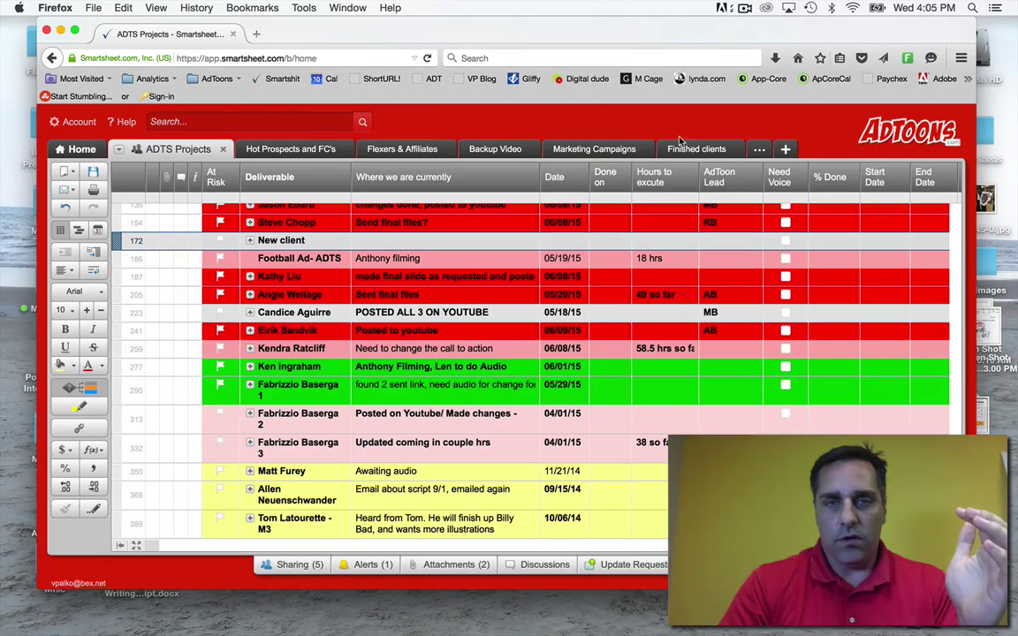
Delete the New client group from the Video Production section.
{"action": "left_click", "coordinate": [153, 242]}
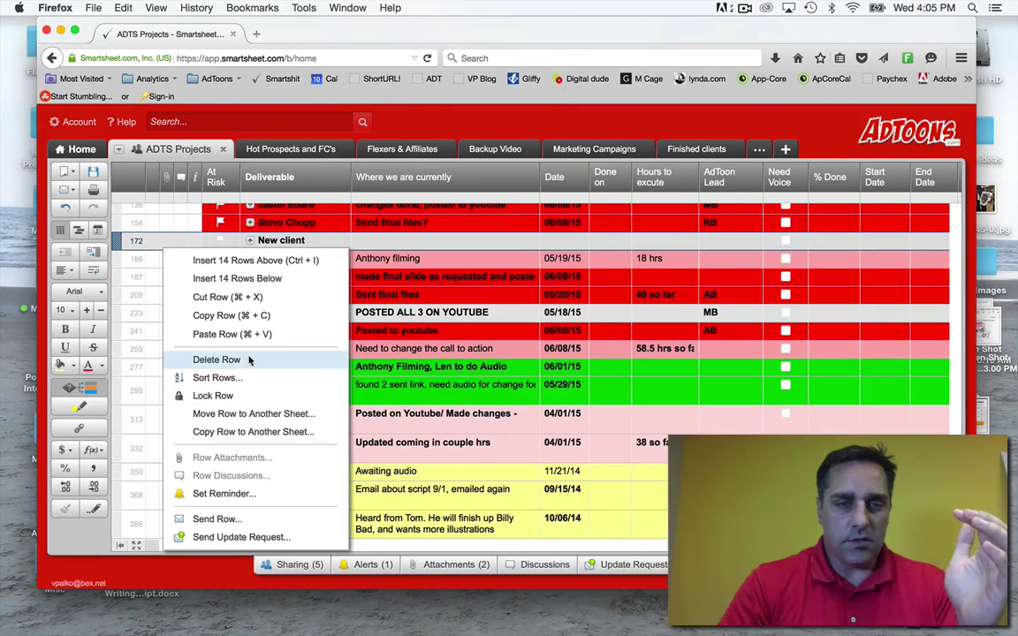
{"action": "left_click", "coordinate": [217, 360]}
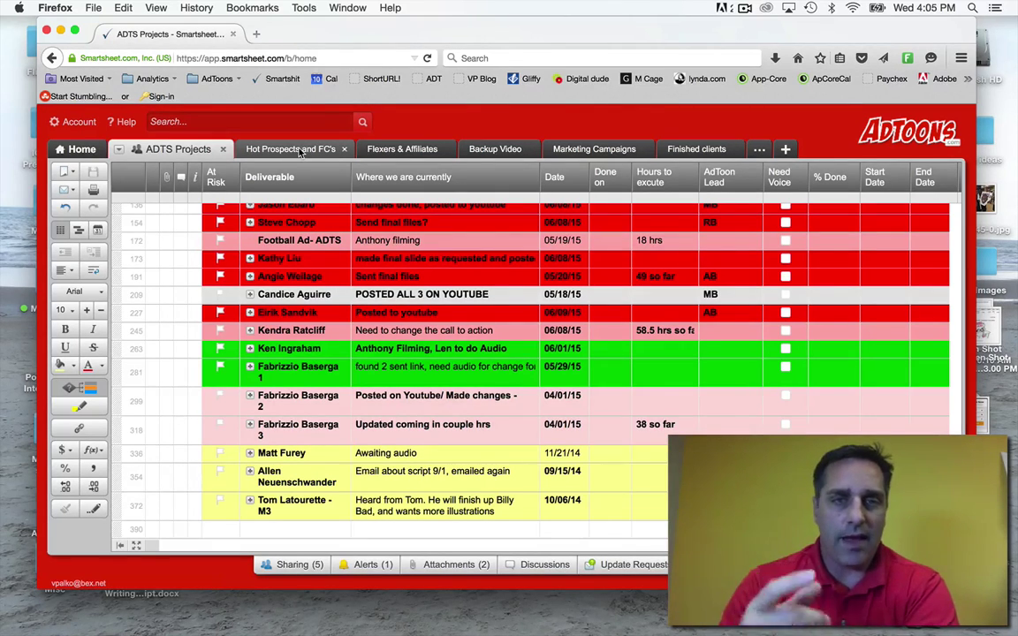
View the Flexers & Affiliates sheet and return to ADTS Projects.
{"action": "left_click", "coordinate": [409, 149]}
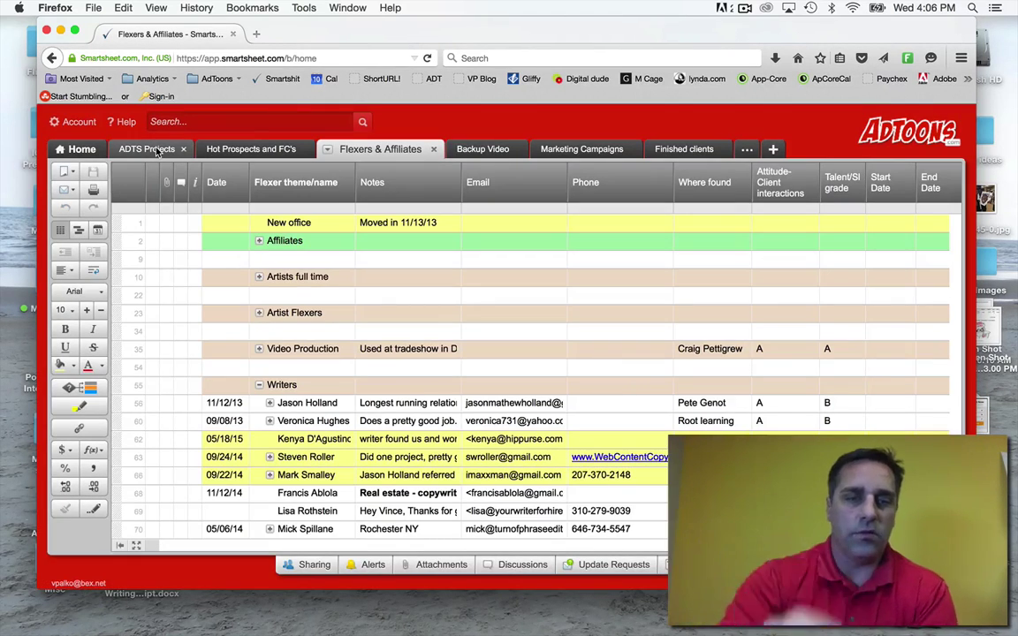
{"action": "left_click", "coordinate": [158, 152]}
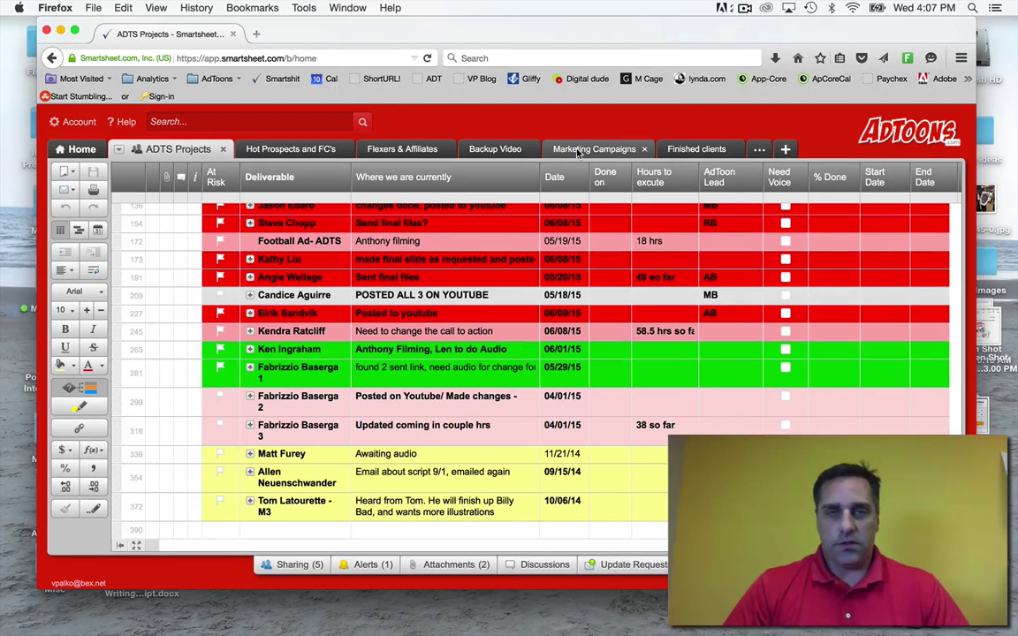
Leave ADTS Projects and show the Home list of sheets.
{"action": "left_click", "coordinate": [62, 123]}
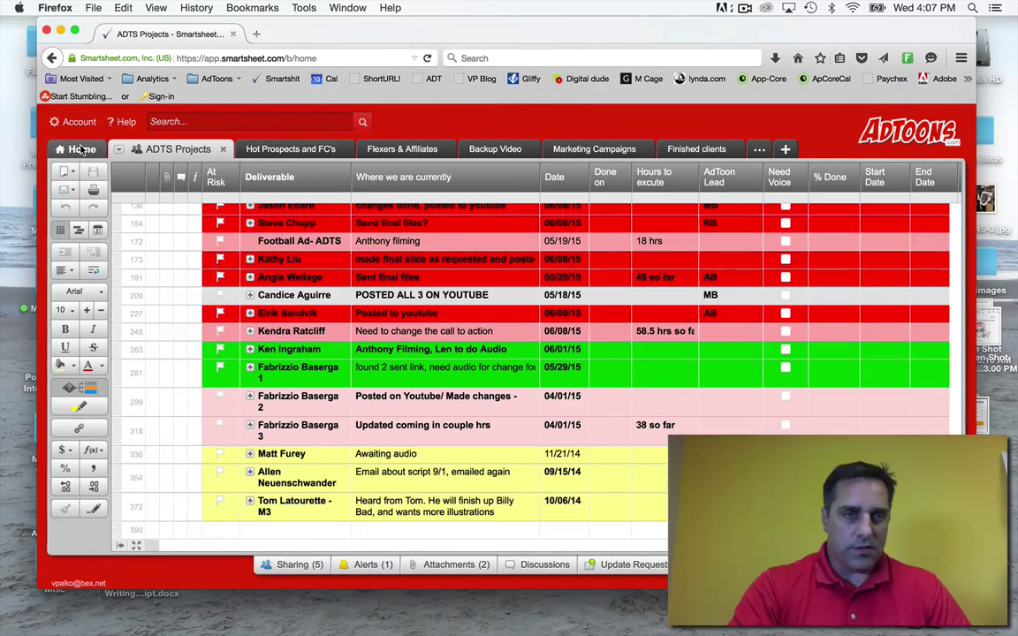
{"action": "left_click", "coordinate": [81, 149]}
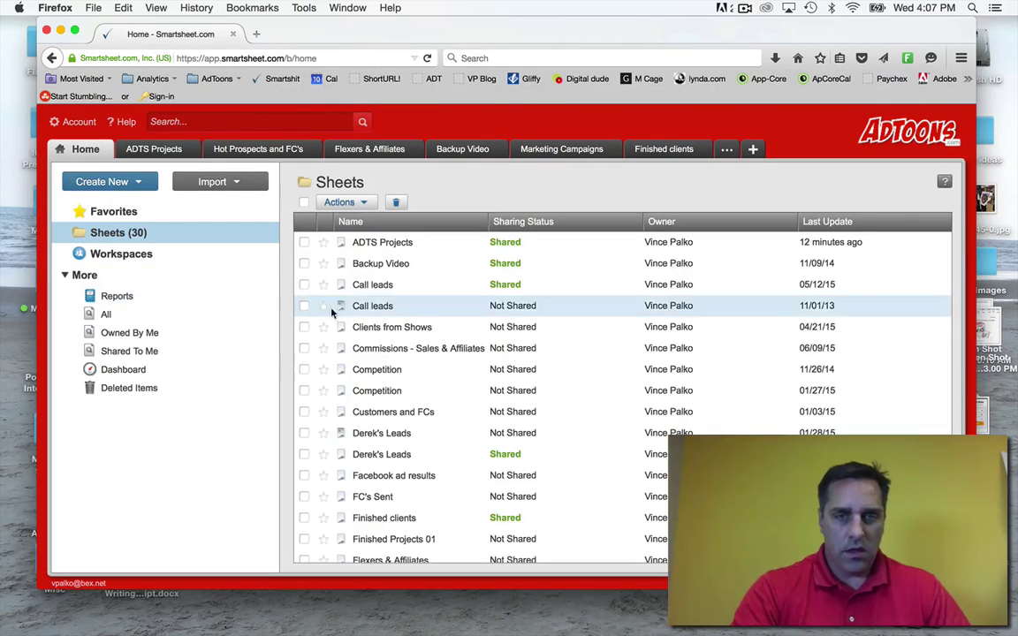
{"action": "left_click", "coordinate": [137, 183]}
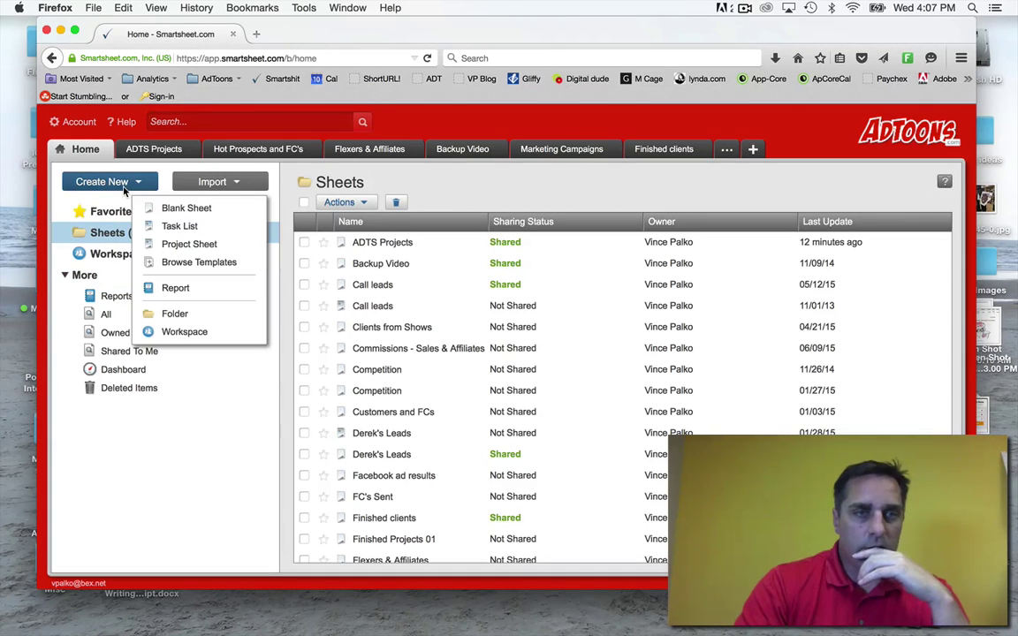
{"action": "left_click", "coordinate": [200, 216]}
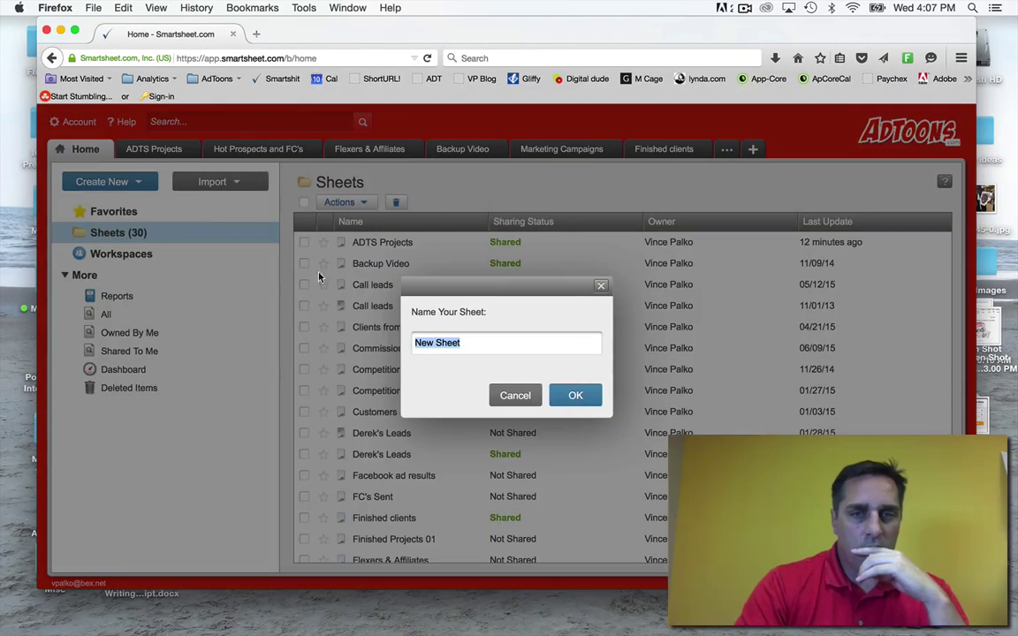
{"action": "left_click", "coordinate": [511, 393]}
Browse the templates for creating a new sheet and show the Finance & Legal category.
{"action": "left_click", "coordinate": [113, 174]}
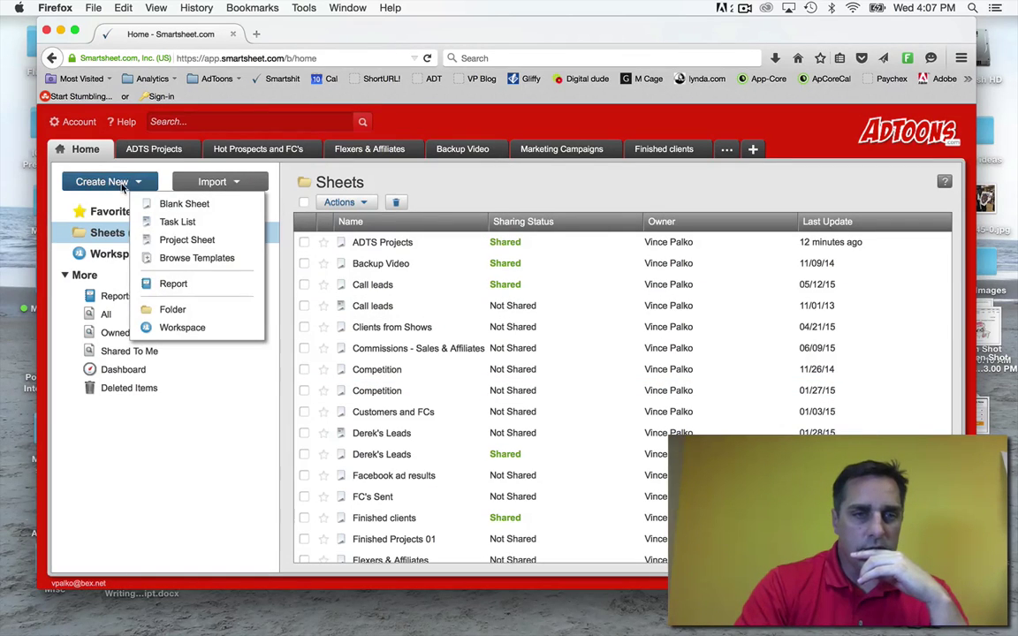
{"action": "left_click", "coordinate": [198, 257]}
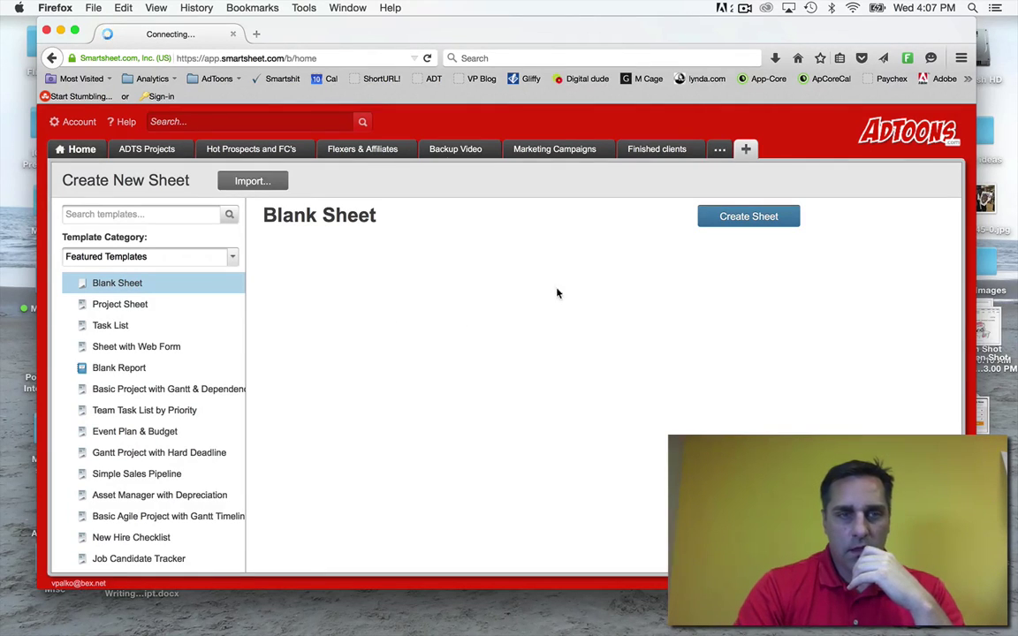
{"action": "left_click", "coordinate": [136, 311]}
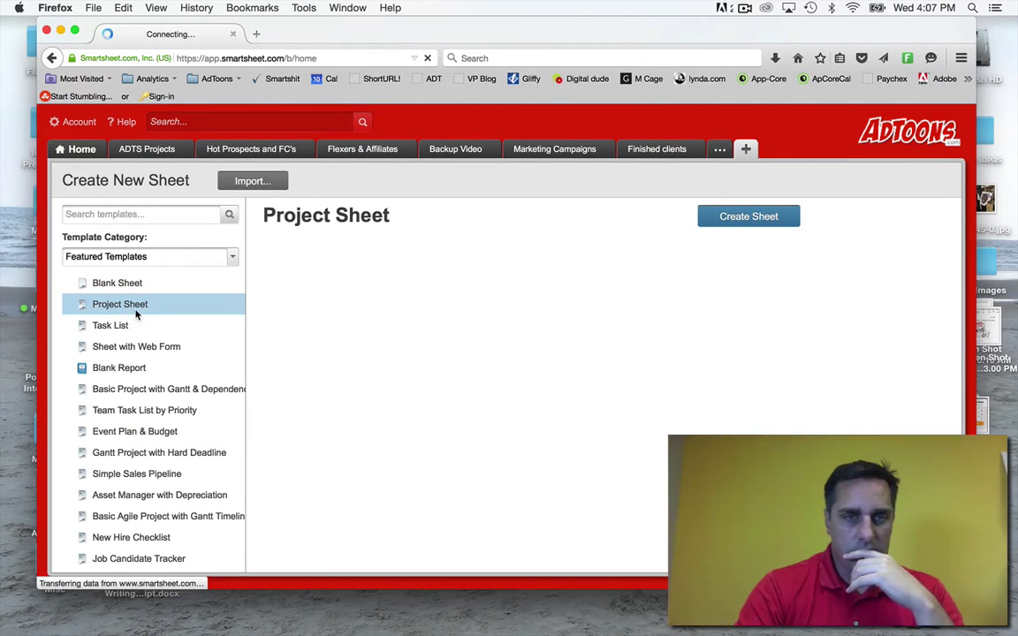
{"action": "left_click", "coordinate": [227, 263]}
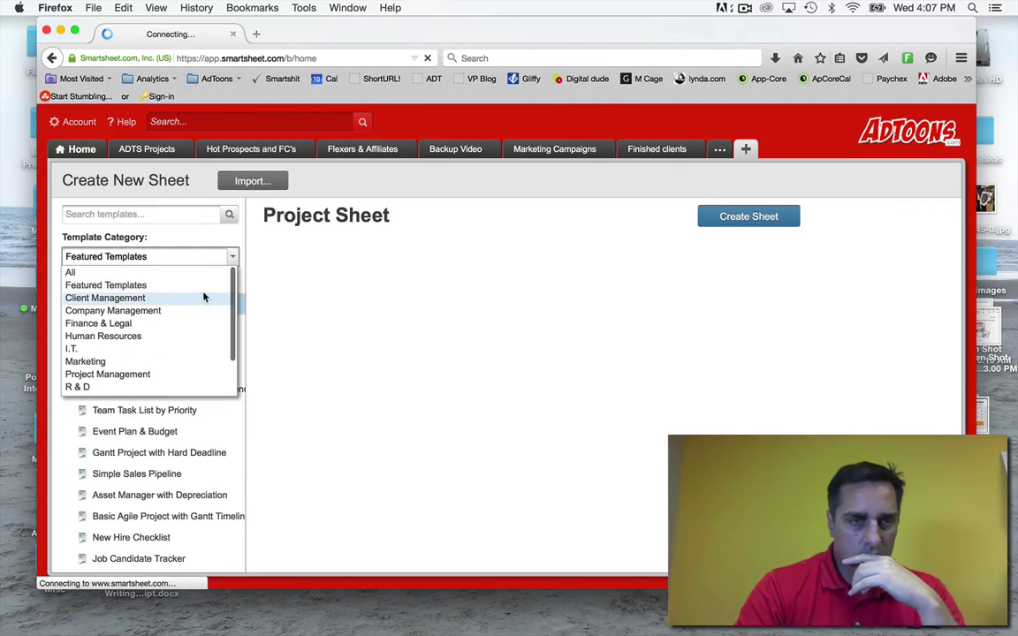
{"action": "left_click", "coordinate": [177, 324]}
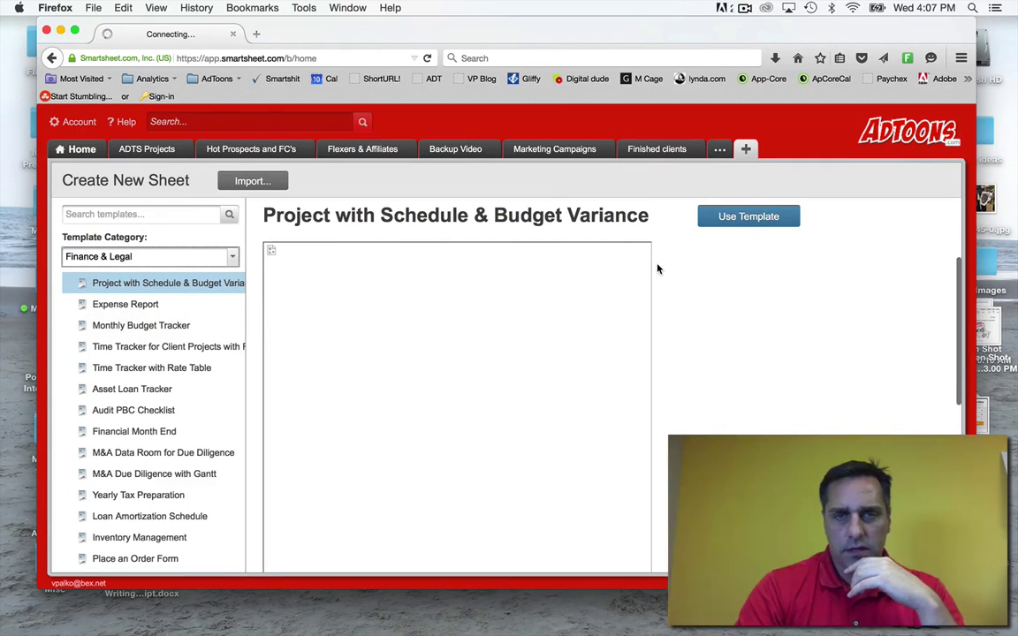
Examine the preview and feature descriptions of the Project with Schedule & Budget Variance template.
{"action": "scroll", "coordinate": [657, 268], "scroll_direction": "down", "scroll_amount": 2}
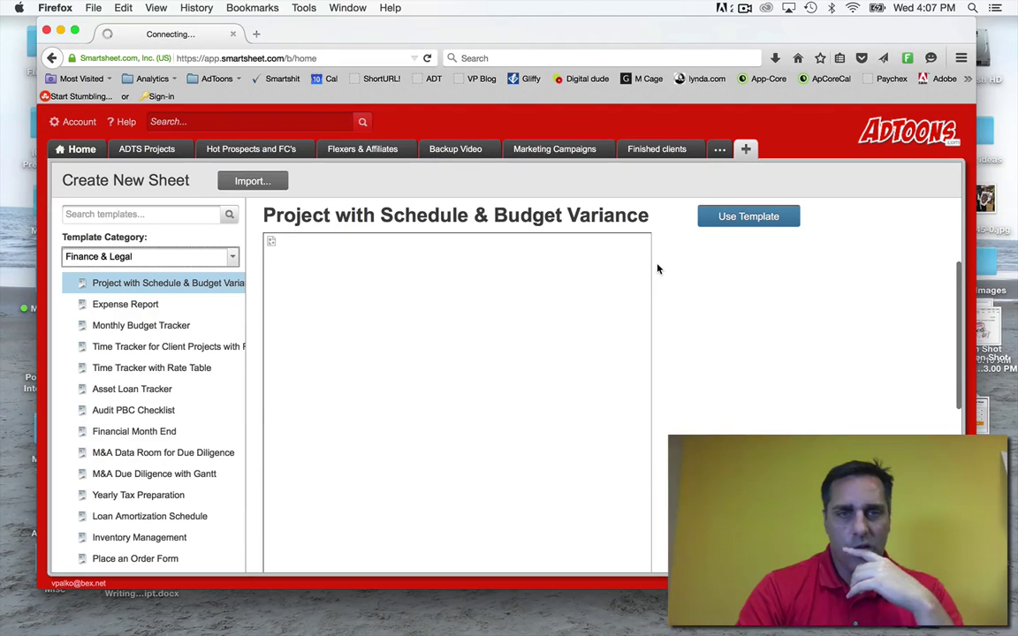
{"action": "scroll", "coordinate": [733, 298], "scroll_direction": "down", "scroll_amount": 2}
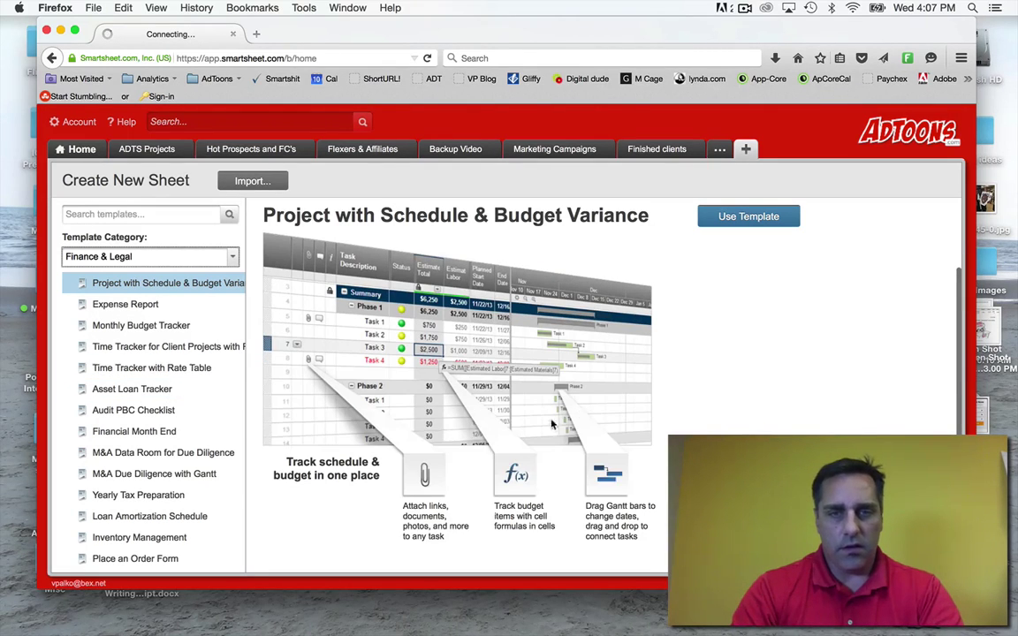
{"action": "scroll", "coordinate": [460, 389], "scroll_direction": "down", "scroll_amount": 5}
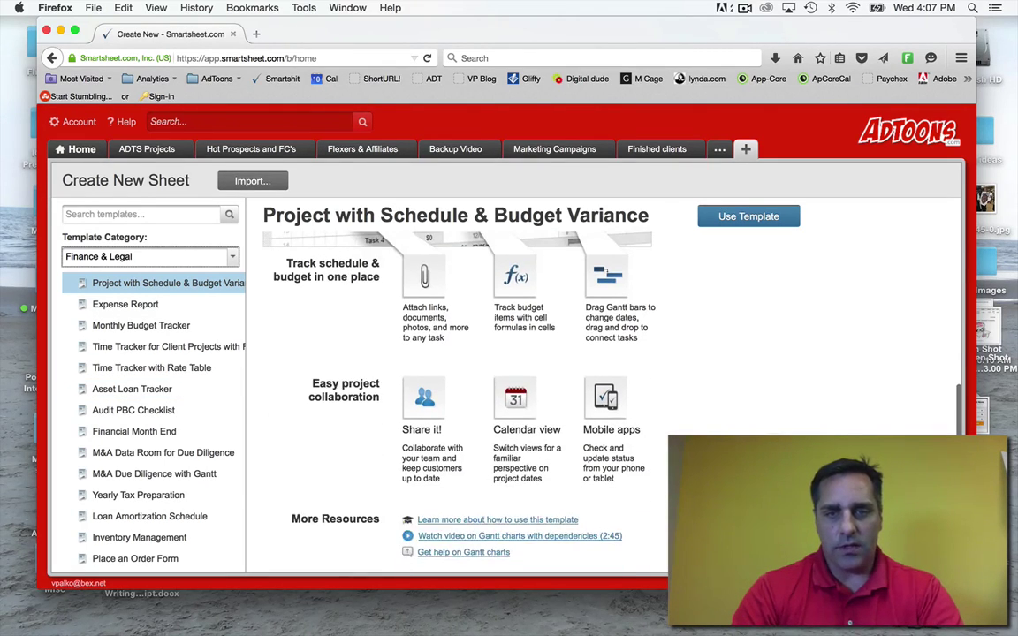
{"action": "scroll", "coordinate": [459, 389], "scroll_direction": "up", "scroll_amount": 4}
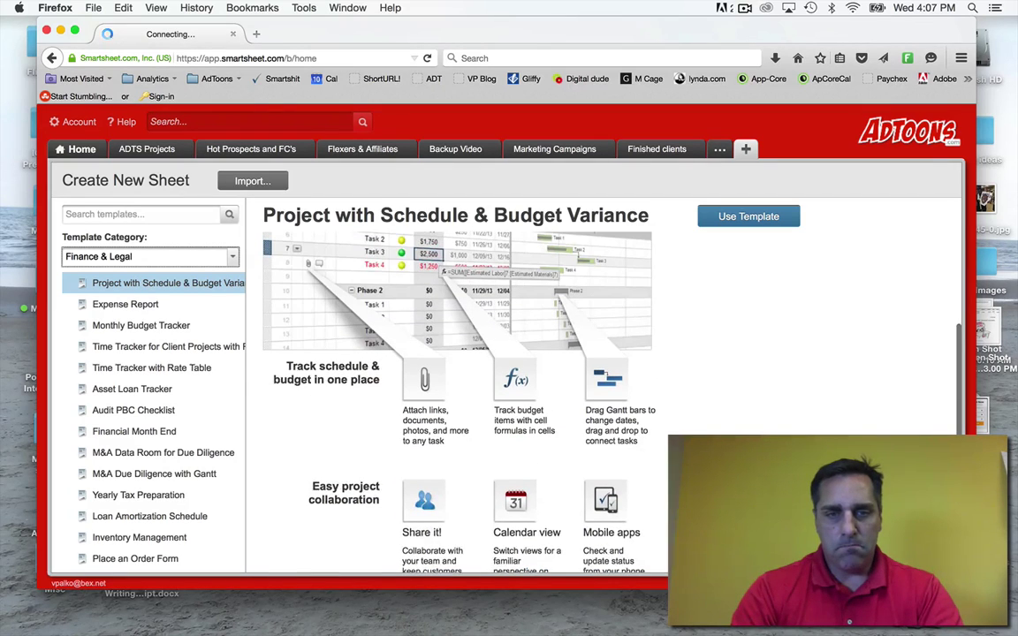
{"action": "scroll", "coordinate": [459, 389], "scroll_direction": "up", "scroll_amount": 3}
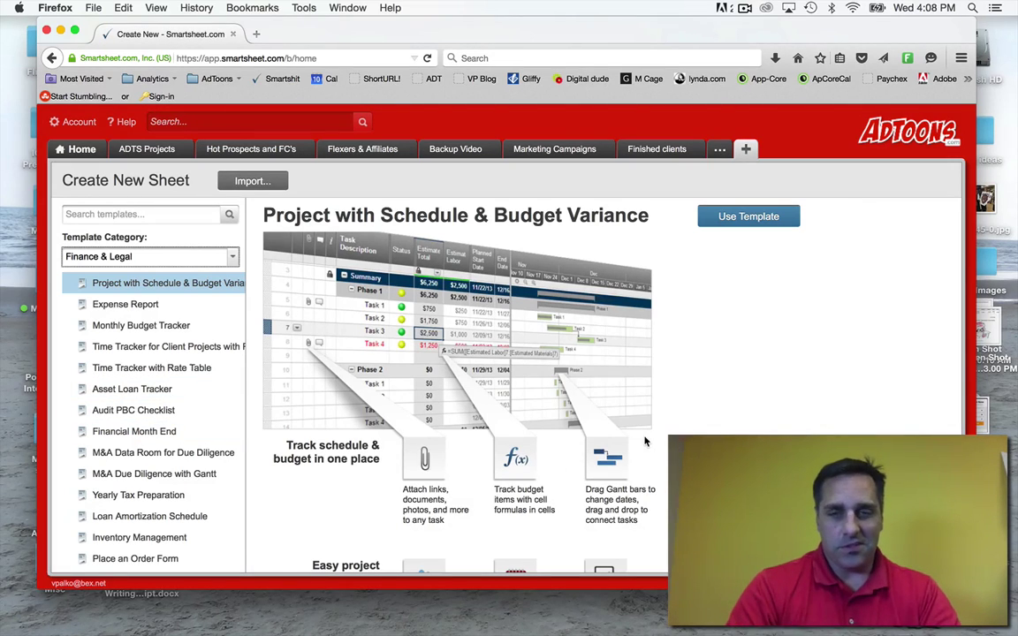
{"action": "scroll", "coordinate": [733, 435], "scroll_direction": "down", "scroll_amount": 3}
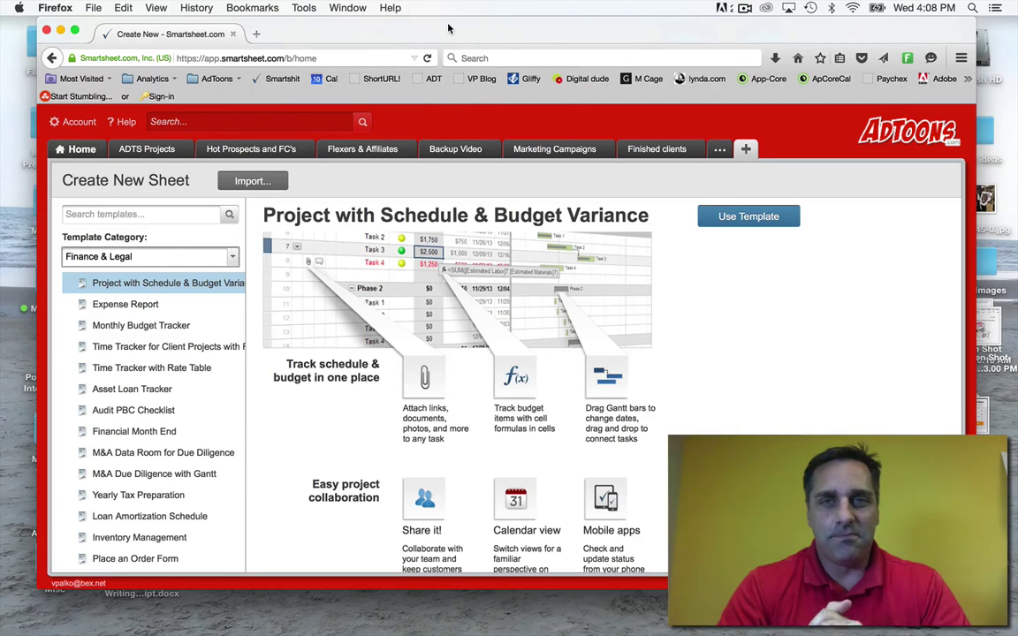
{"action": "left_click", "coordinate": [745, 8]}
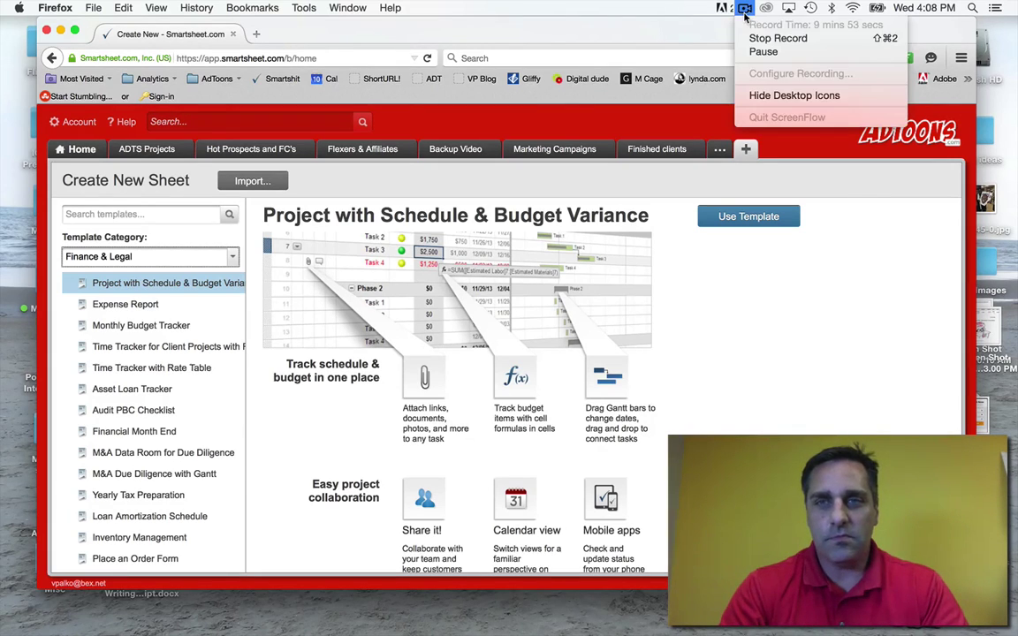